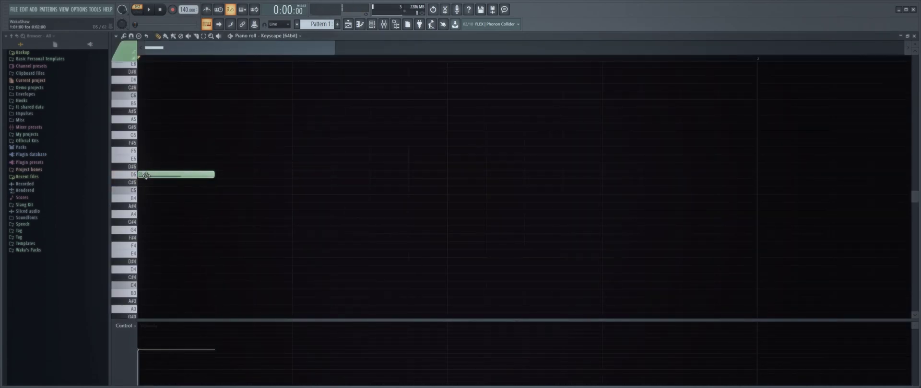
Build two opening chords in the Keyscape piano roll using F#5, D5 and B4, followed by E5 and C#5.
scroll(147, 178, down, 4)
drag(147, 178, 140, 155)
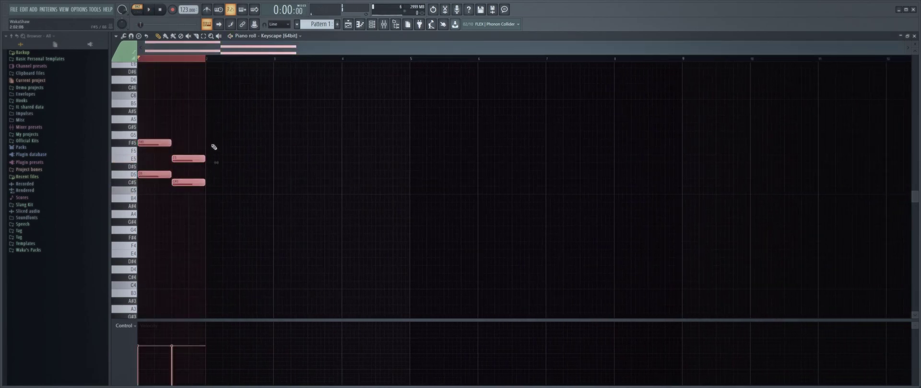
click(174, 59)
drag(143, 210, 131, 198)
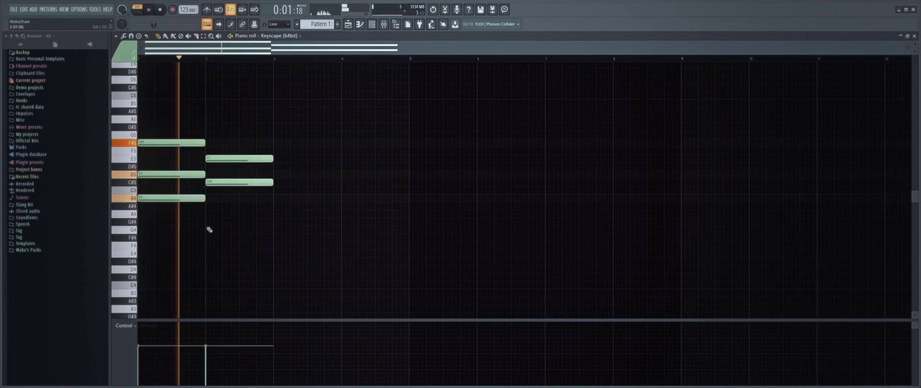
Add a low F#4 bass note under the second chord, starting slightly after the bar line, and play the progression.
click(223, 229)
drag(223, 231, 225, 238)
drag(290, 239, 288, 239)
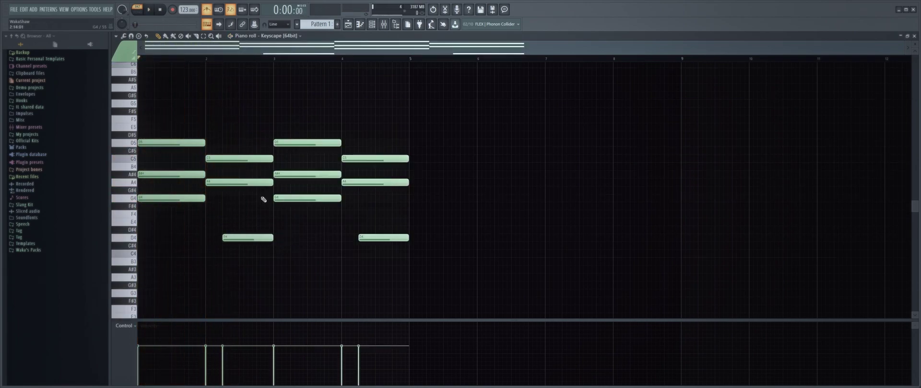
key(space)
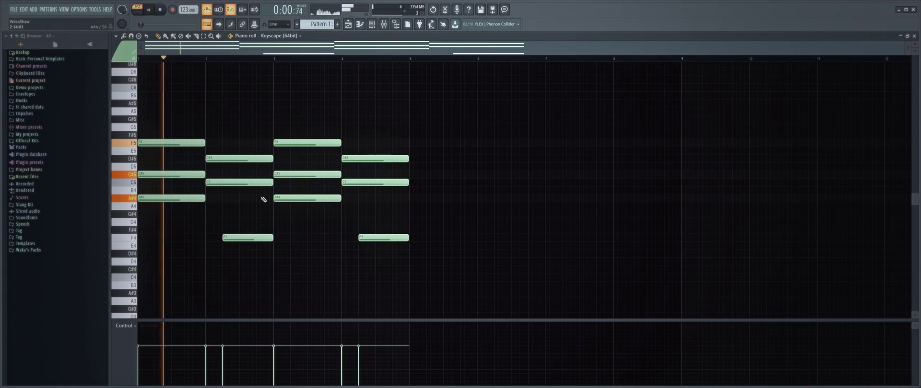
Replace the Keyscape instrument on the chord channel with Omnisphere [64bit].
key(F7)
right_click(270, 167)
mouse_move(295, 224)
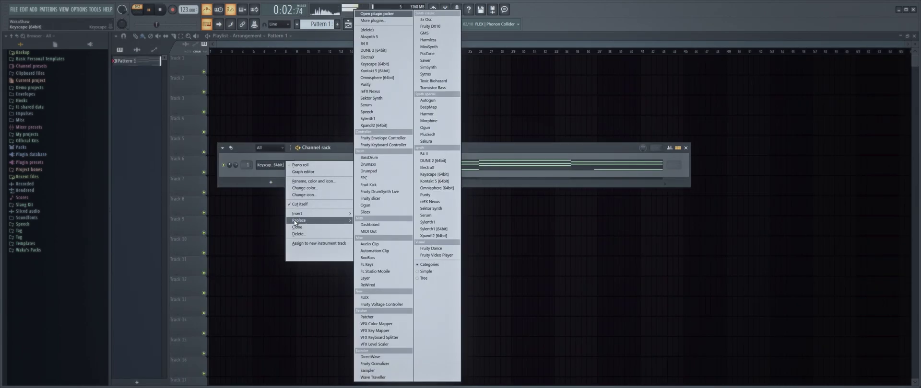
click(379, 78)
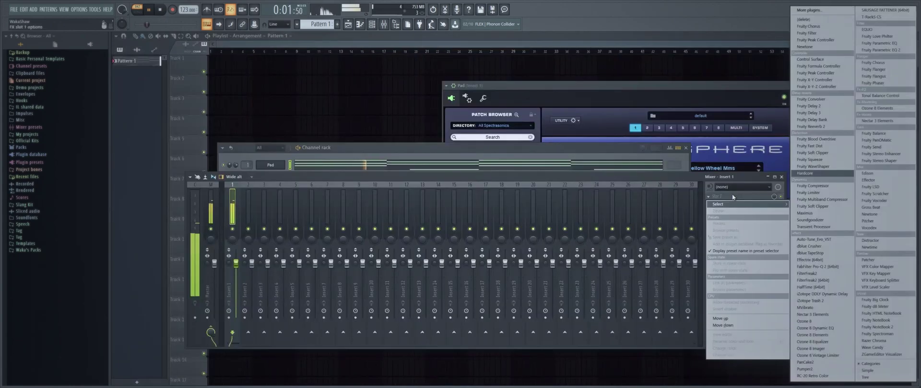
Insert HalfTime on the pad's mixer track and try its 1/16 and 1/8 loop lengths.
click(810, 287)
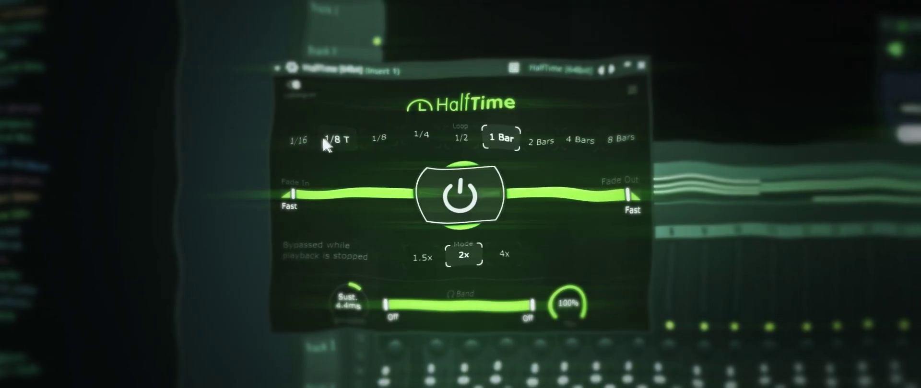
click(299, 140)
click(379, 138)
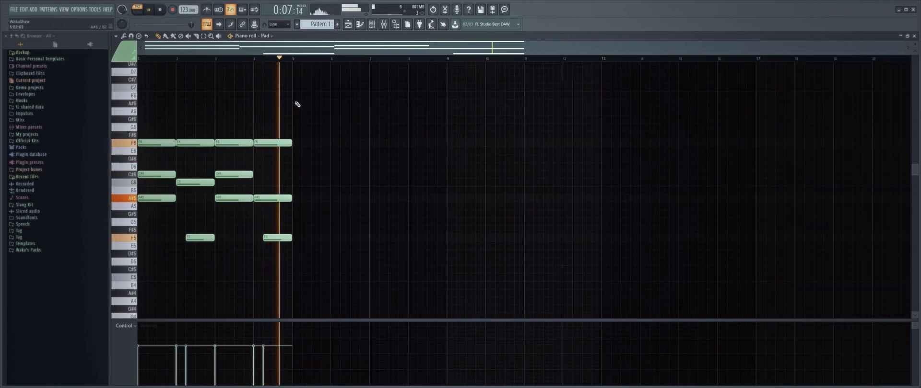
Duplicate the four-bar pad progression and transpose the C#6 and C6 notes in bars 5 and 6 up an octave.
key(ctrl+b)
key(ctrl+d)
key(space)
drag(299, 163, 347, 185)
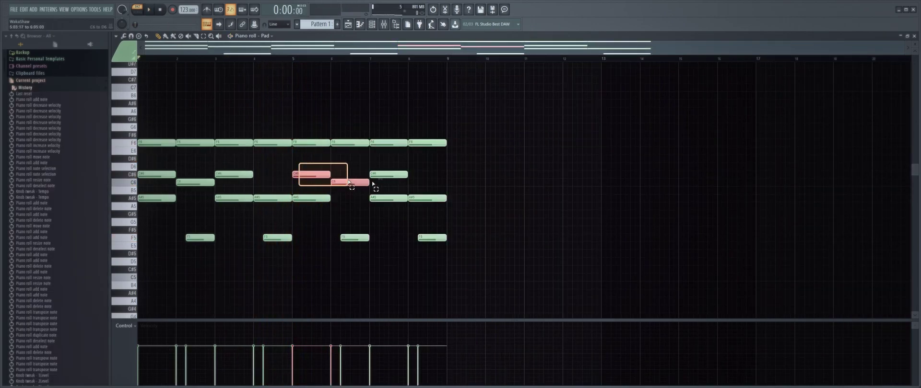
key(ctrl+Up)
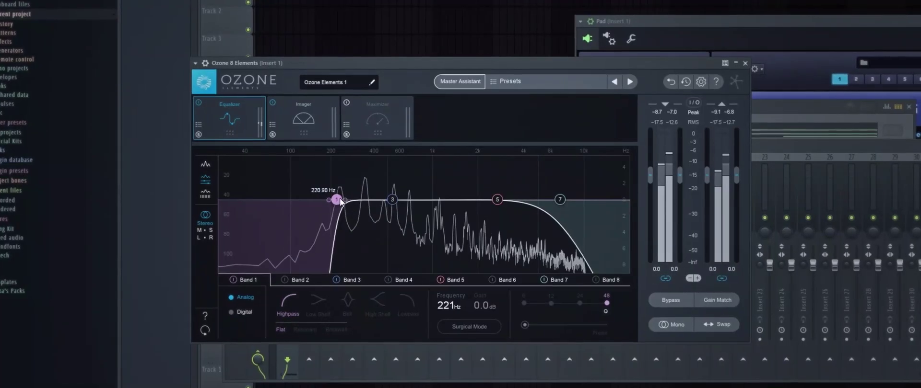
Set the band 1 highpass in the pad's Ozone 8 Elements equalizer to about 221 Hz.
mouse_move(329, 199)
mouse_down()
mouse_move(354, 196)
mouse_move(341, 196)
mouse_up()
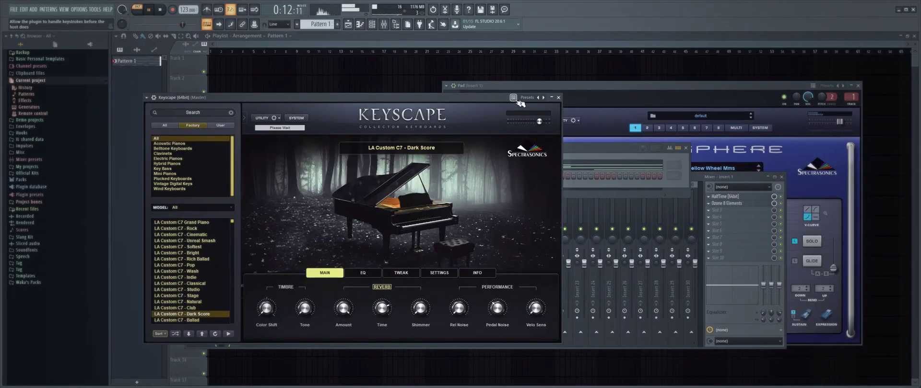
Close the Keyscape instrument window and open that channel's empty piano roll.
click(559, 97)
right_click(288, 173)
click(309, 180)
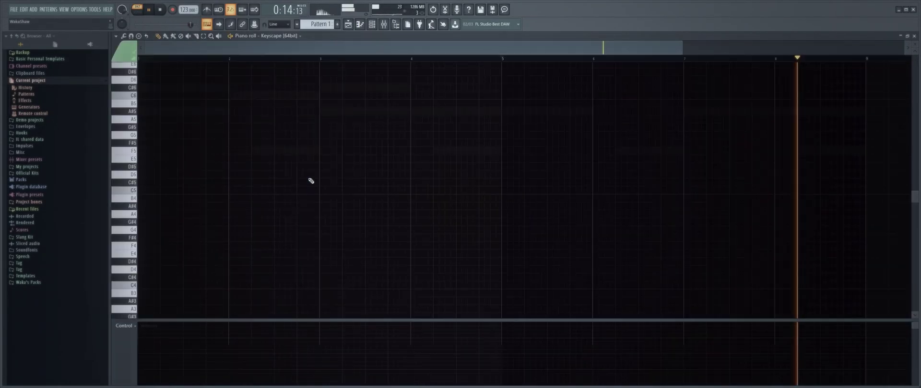
scroll(173, 181, up, 3)
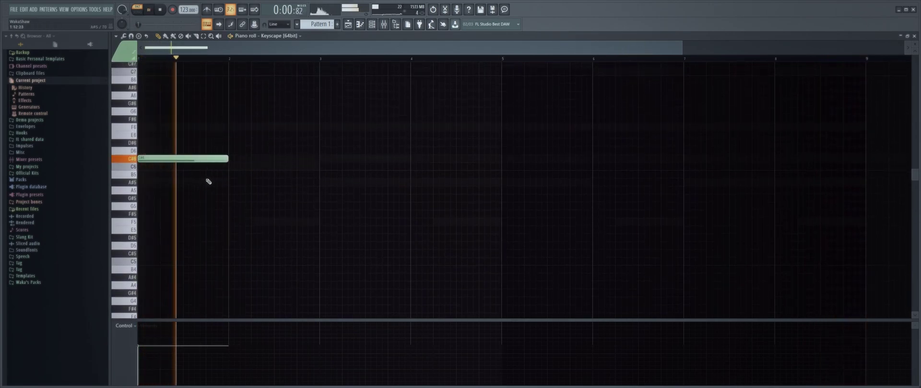
Add C7 and A#6 notes after the opening C#7 and shorten each to half a bar.
click(190, 183)
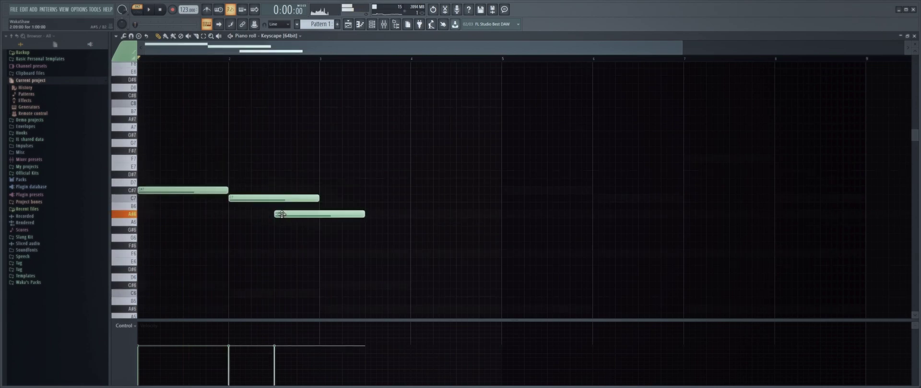
drag(319, 200, 275, 206)
click(308, 205)
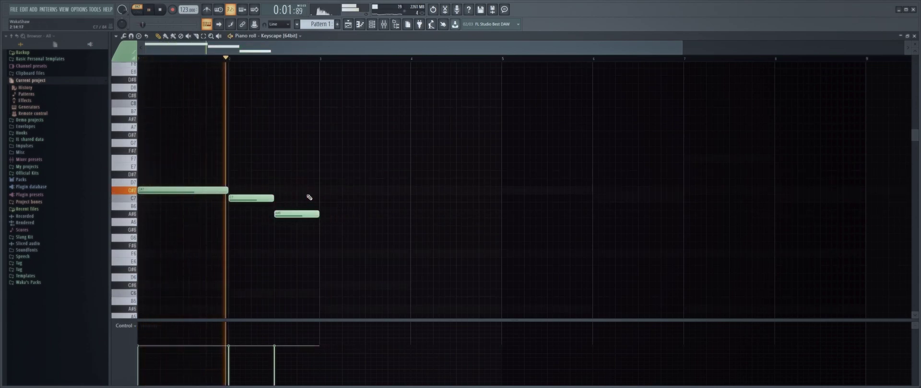
Duplicate the two-bar piano phrase, replace the copy's final A#6 with a higher F7 note, and play it back.
key(ctrl+b)
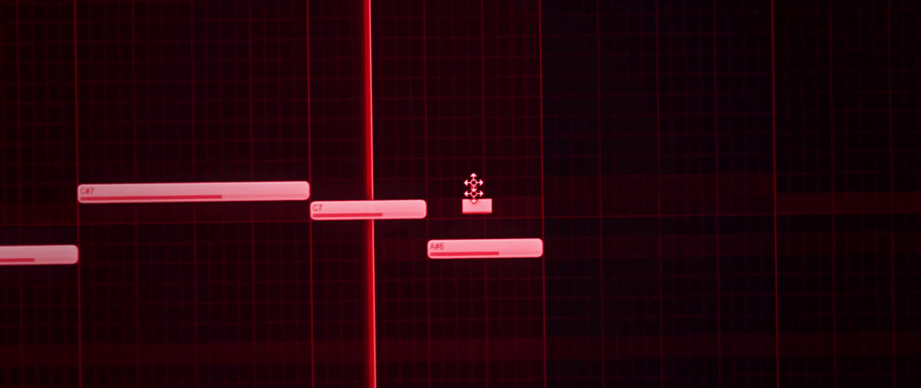
drag(473, 214, 474, 176)
right_click(472, 187)
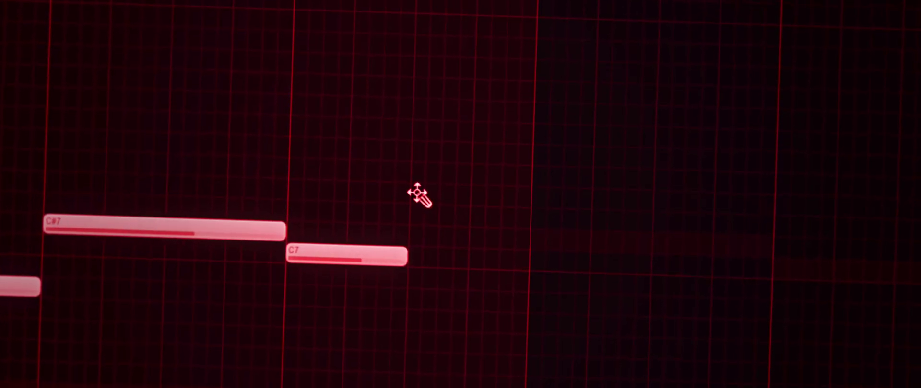
click(431, 176)
drag(421, 193, 424, 166)
key(space)
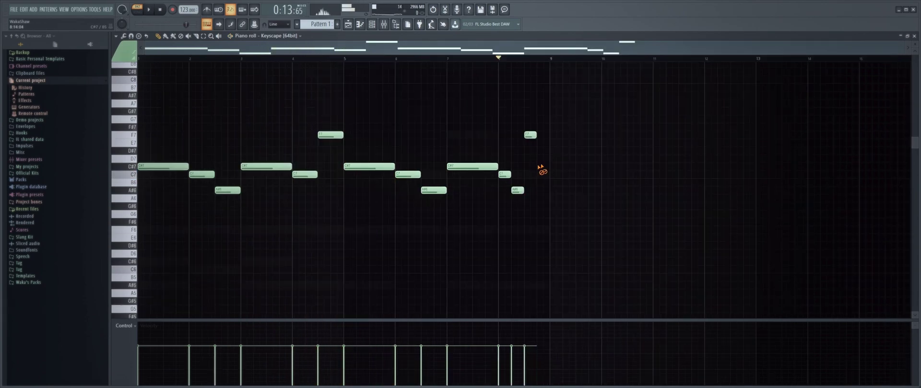
key(space)
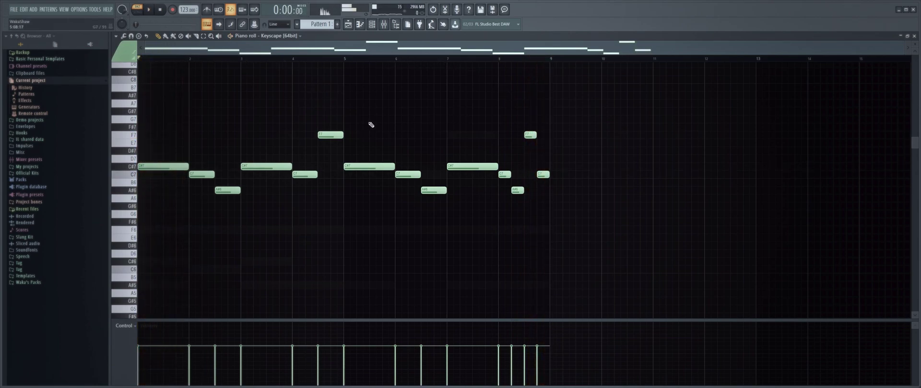
Apply the piano roll's Flip tool to the eight-bar piano melody.
key(alt+y)
key(Return)
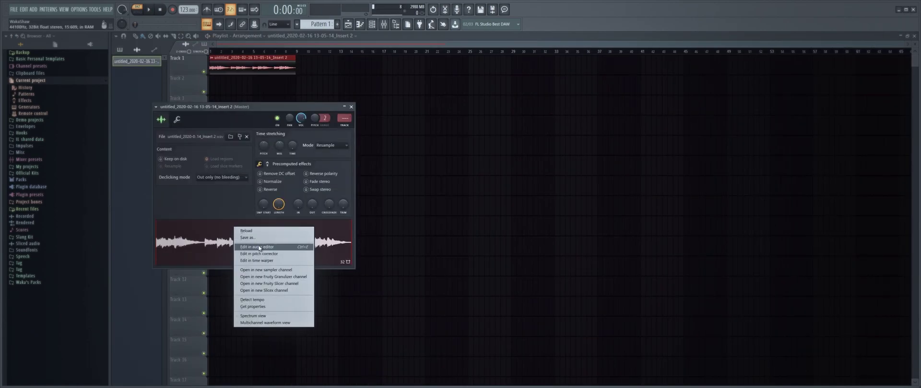
Open the recorded Insert 2 clip in the audio editor and transfer its audio to a new Fruity Slicer channel.
click(259, 247)
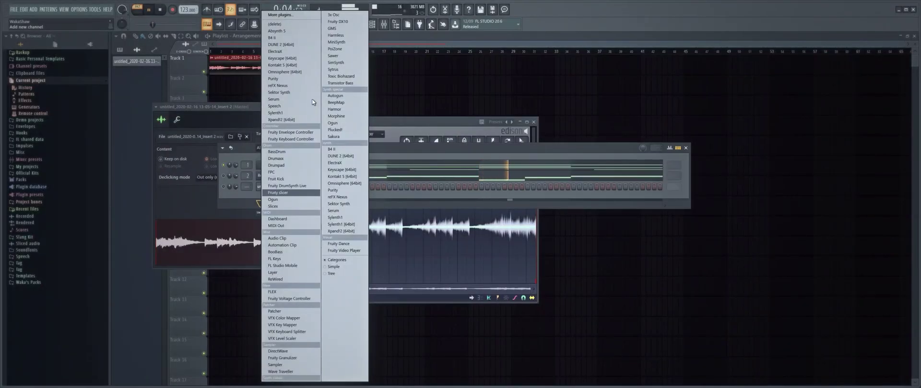
click(312, 99)
click(354, 123)
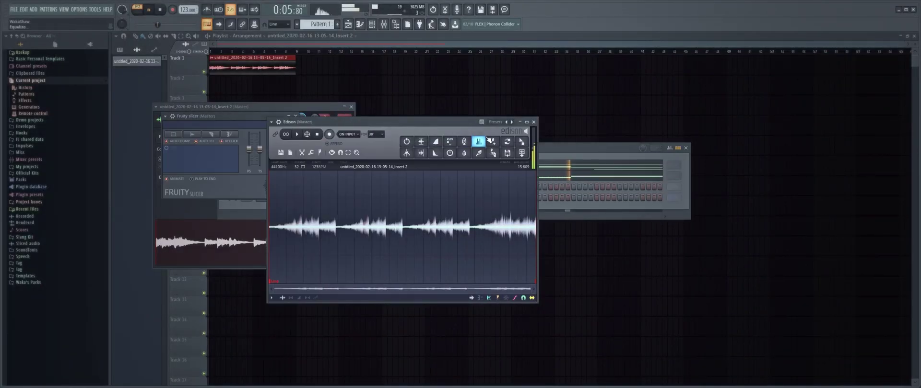
drag(523, 141, 205, 169)
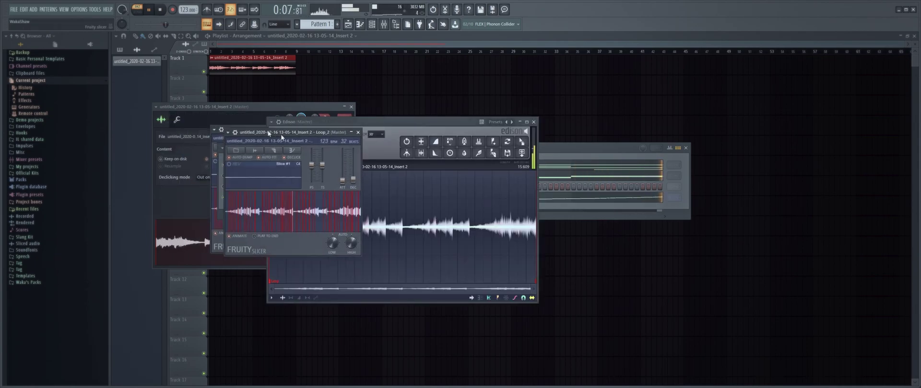
Slice the loaded sample by Beat in Fruity Slicer and start playback.
click(354, 171)
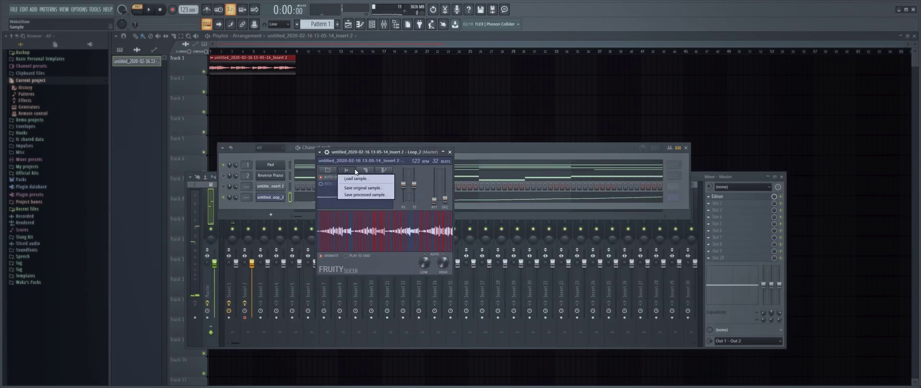
click(363, 171)
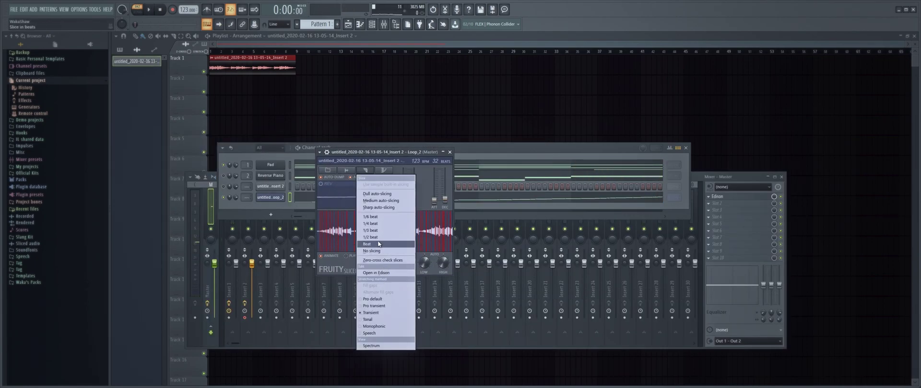
click(379, 244)
key(space)
Open the sliced sample's piano roll and delete all its automatically placed notes.
click(475, 148)
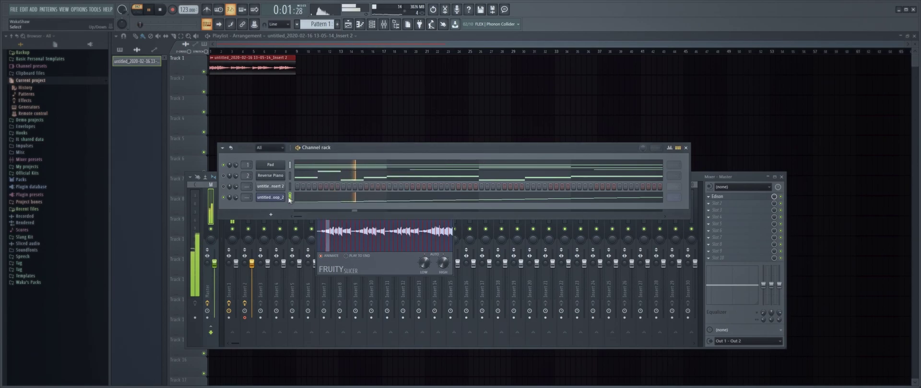
click(309, 198)
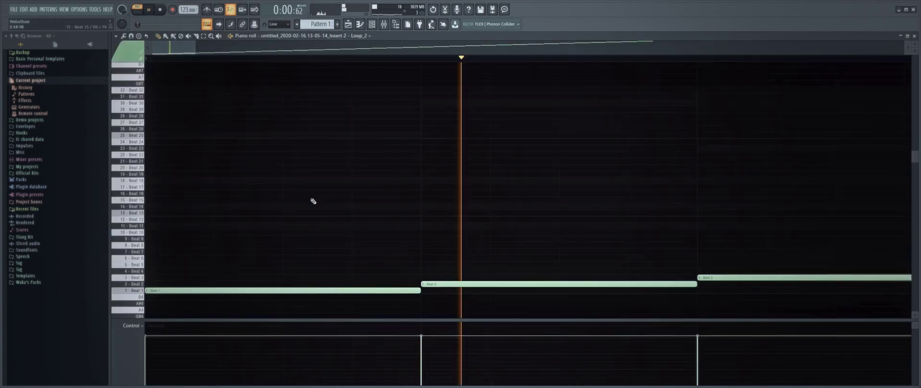
key(ctrl+a)
key(Delete)
key(space)
Arrange a two-bar sequence of slices 14, 13, 14, 13, 8, 13, 5 and 13, and play it.
click(141, 180)
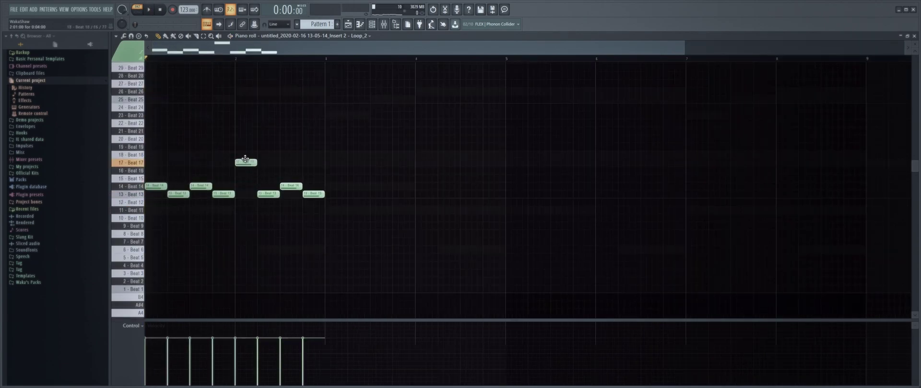
drag(245, 159, 205, 159)
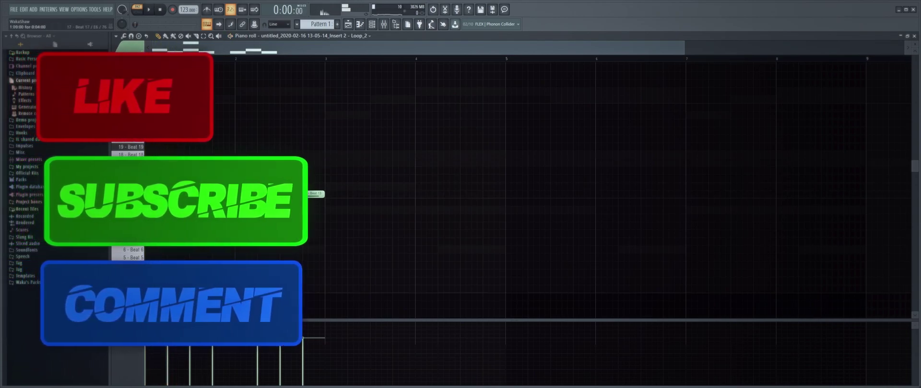
key(space)
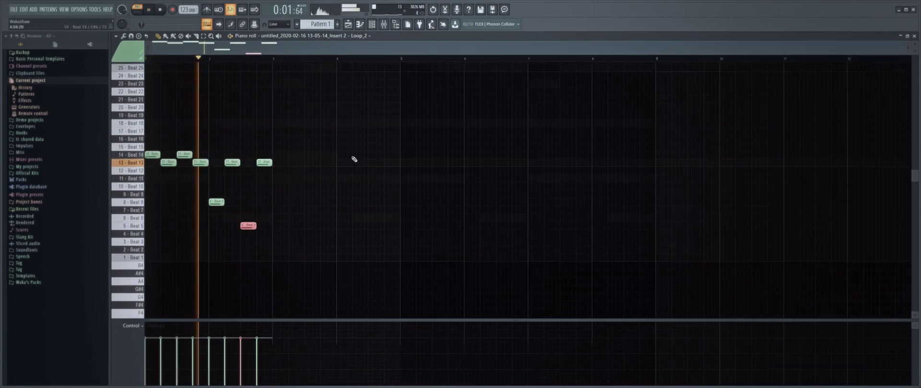
Duplicate the two-bar slice sequence to fill four bars and deselect the notes.
key(space)
key(ctrl+b)
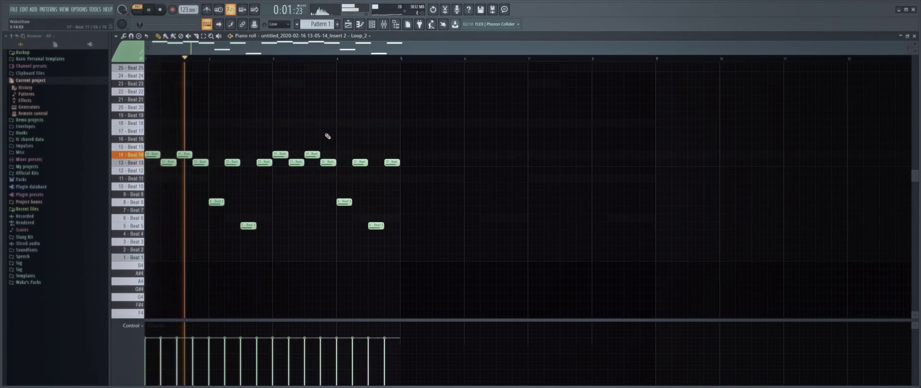
key(ctrl+d)
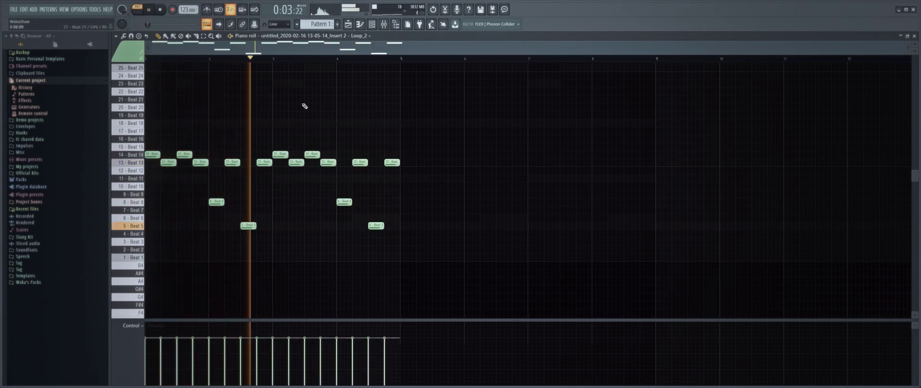
key(space)
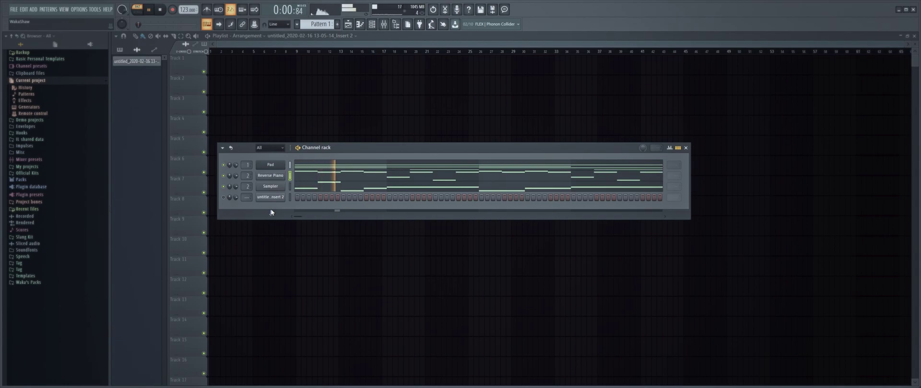
Add a new Omnisphere [64bit] instrument channel to the channel rack.
click(272, 217)
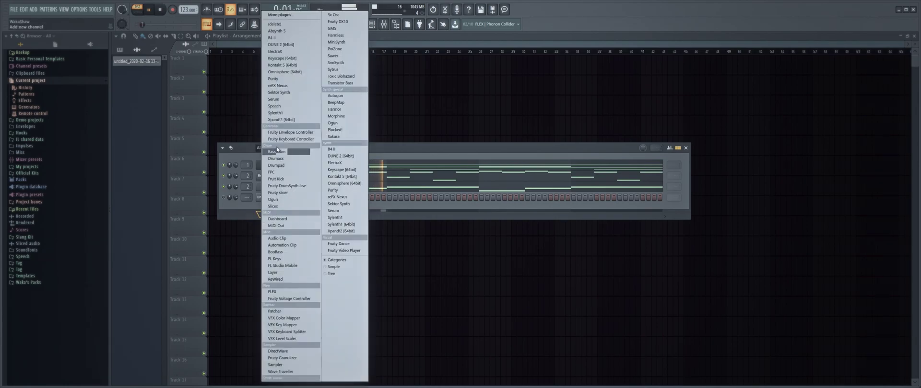
click(293, 74)
click(546, 90)
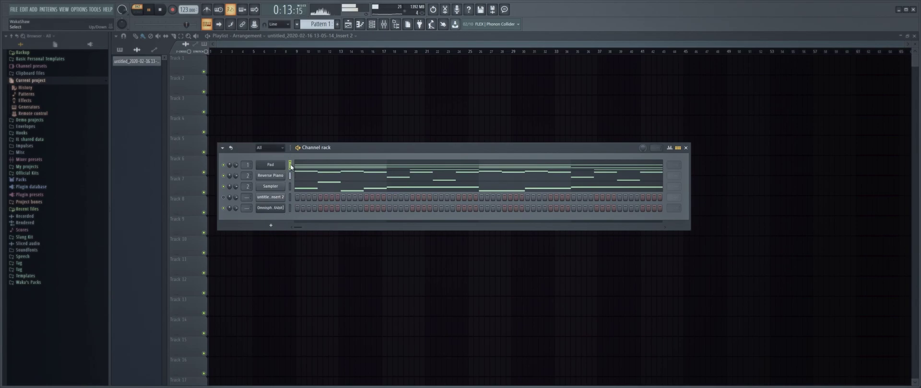
Paste the pad's notes into the new Omnisphere channel and check them in its piano roll.
key(space)
click(289, 207)
key(ctrl+v)
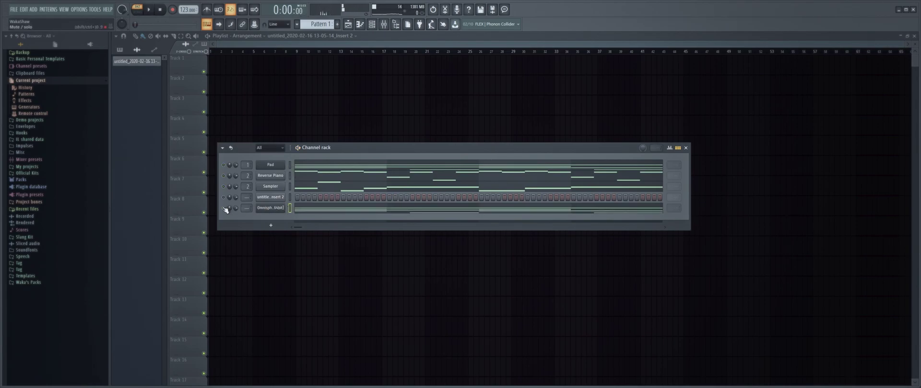
click(304, 207)
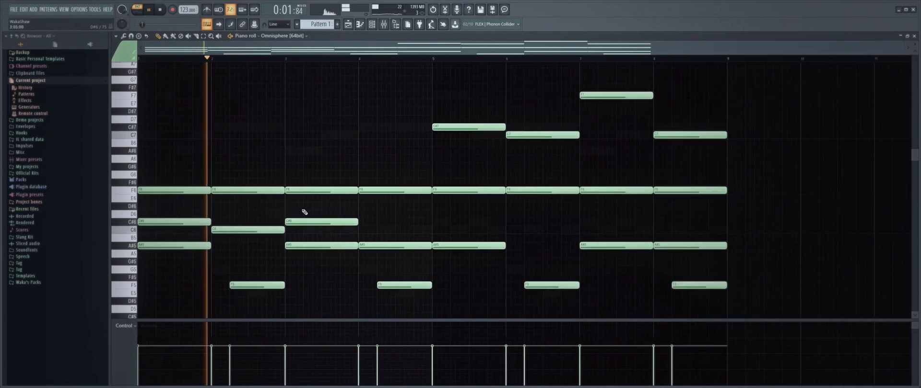
key(Escape)
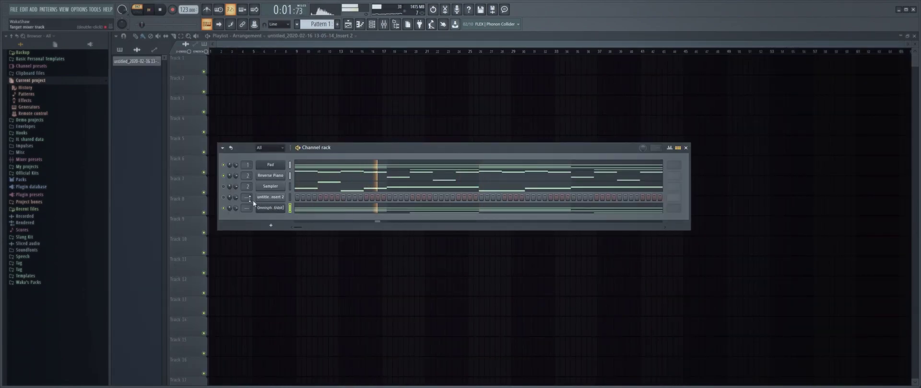
Set a downward arpeggio with repeat 2 for the Astral Visions Musicbox channel and lower the velocity of all its notes.
click(271, 208)
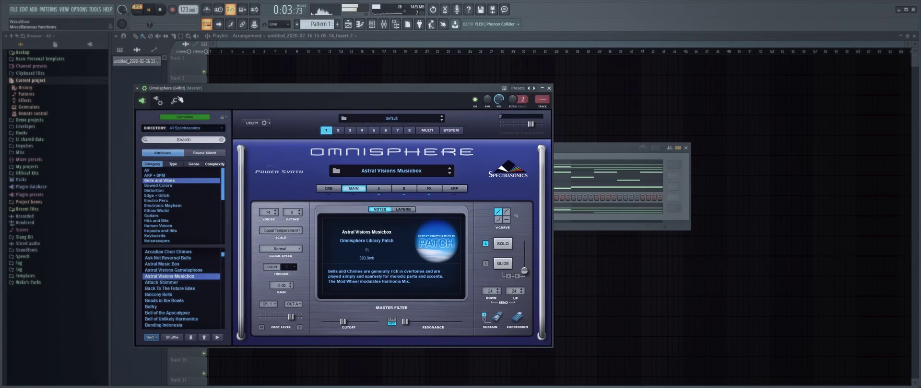
click(147, 89)
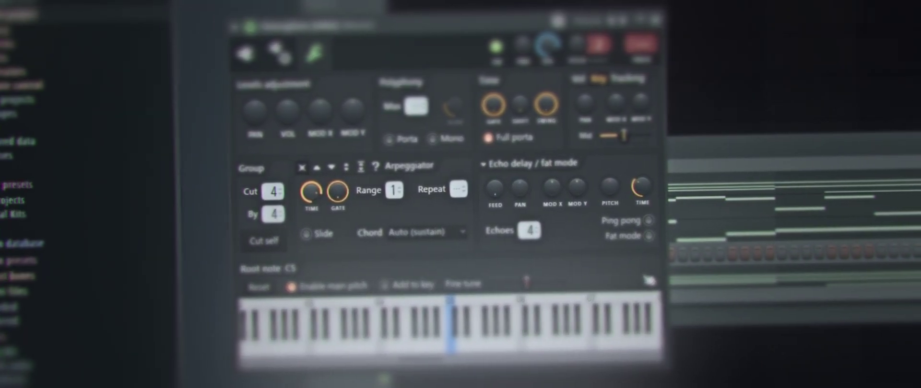
click(273, 165)
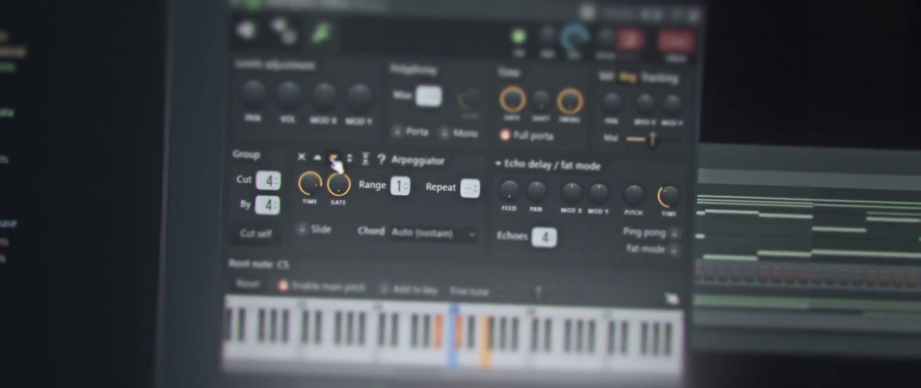
click(334, 165)
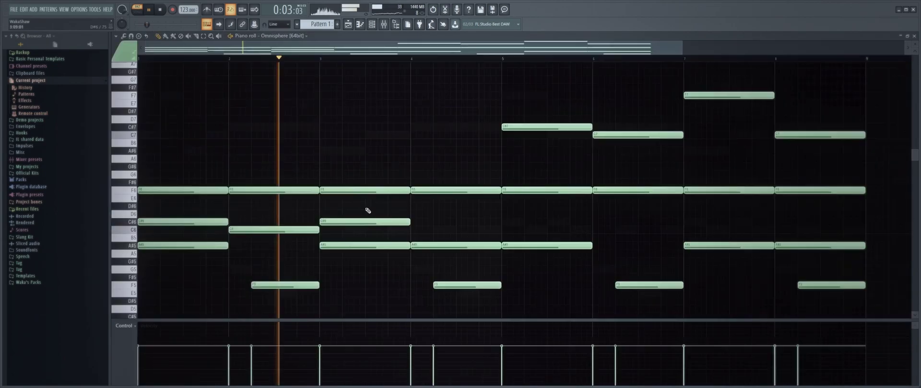
key(ctrl+a)
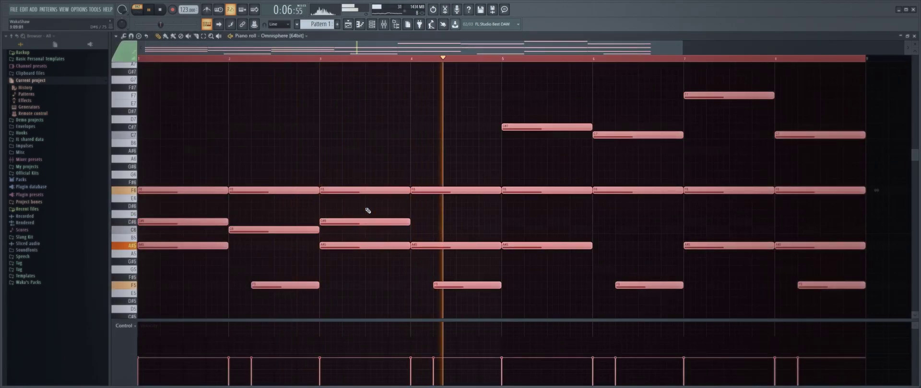
key(F7)
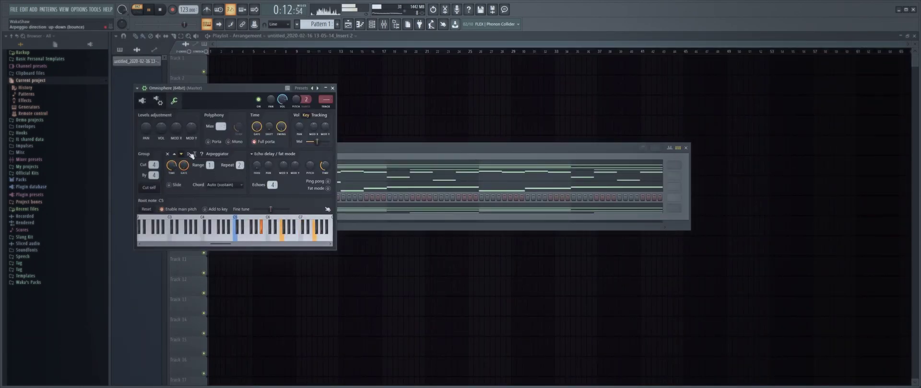
Load the Chaotic Glock patch from the Bells and Vibes category on the Bells channel.
click(332, 88)
click(261, 208)
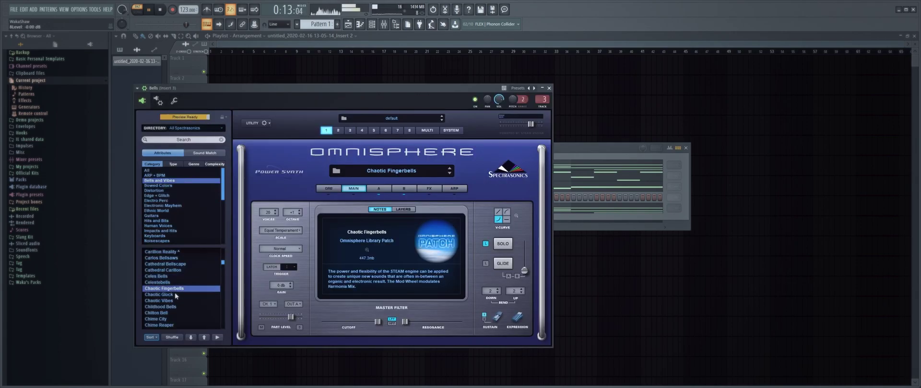
click(174, 294)
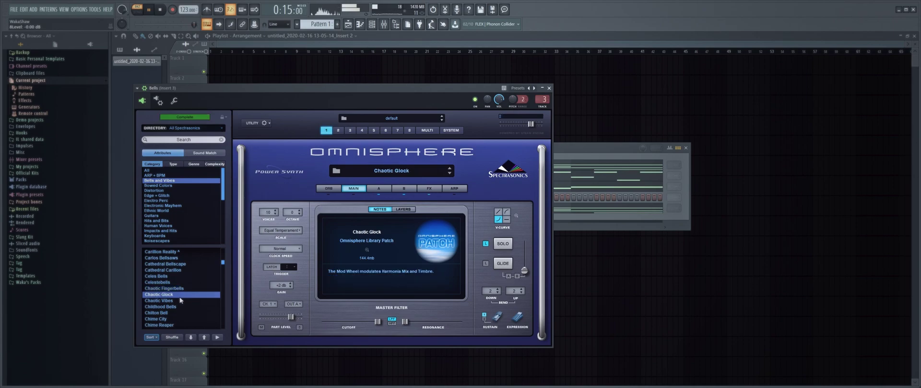
Check the Chaotic Glock patch's layer A modulation, layer B and effects settings.
click(379, 188)
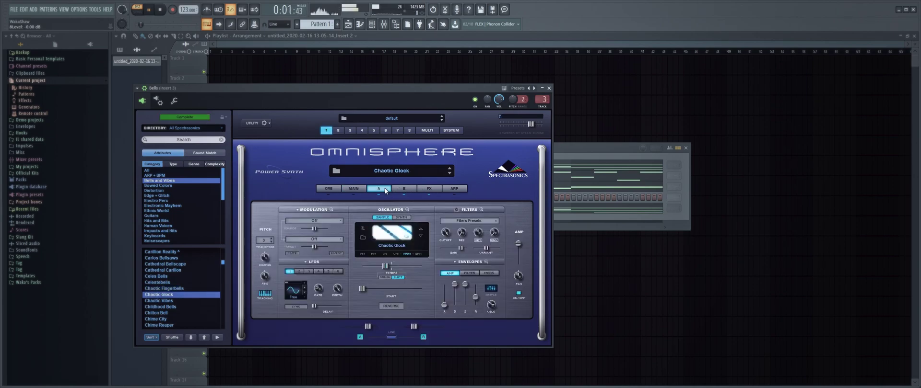
click(311, 209)
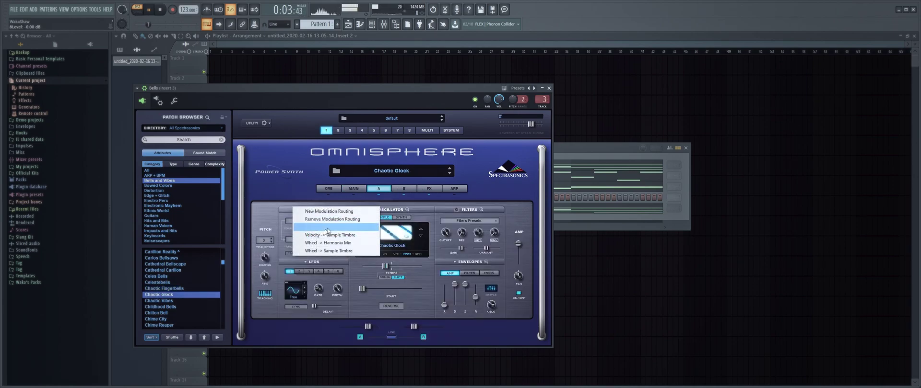
click(405, 189)
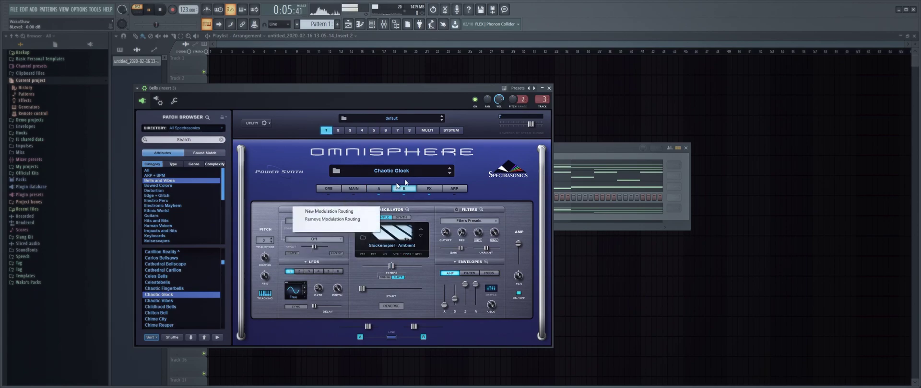
click(428, 188)
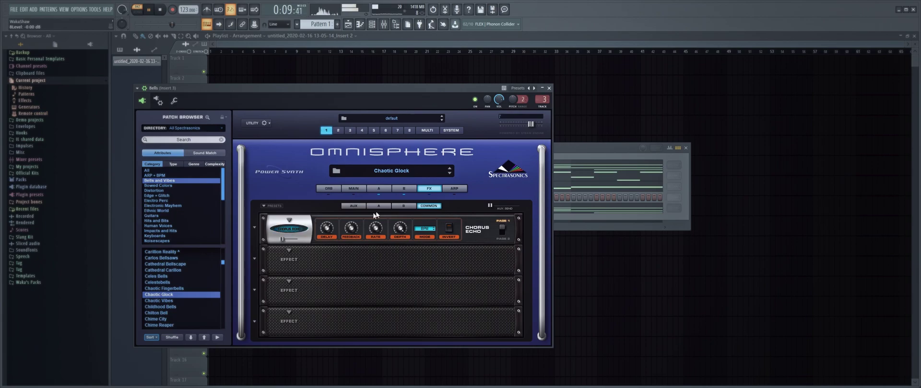
click(401, 206)
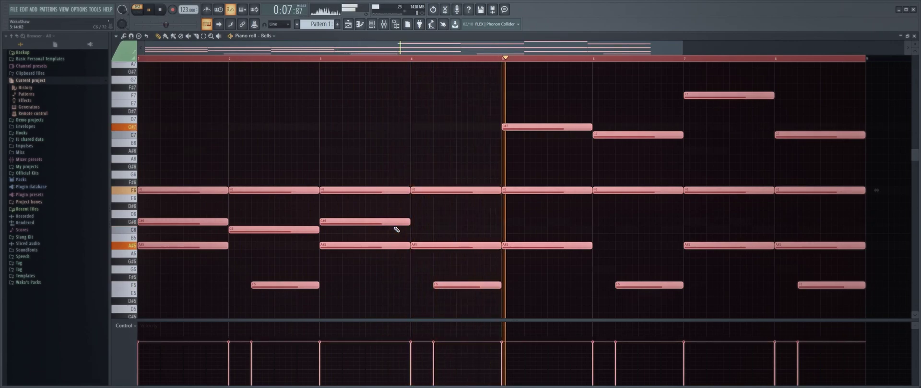
Set MVibrato on mixer insert 2 to 1.2% depth, 13.91 Hz rate and 112° width, and set Ozone's high-pass to 168 Hz.
key(F6)
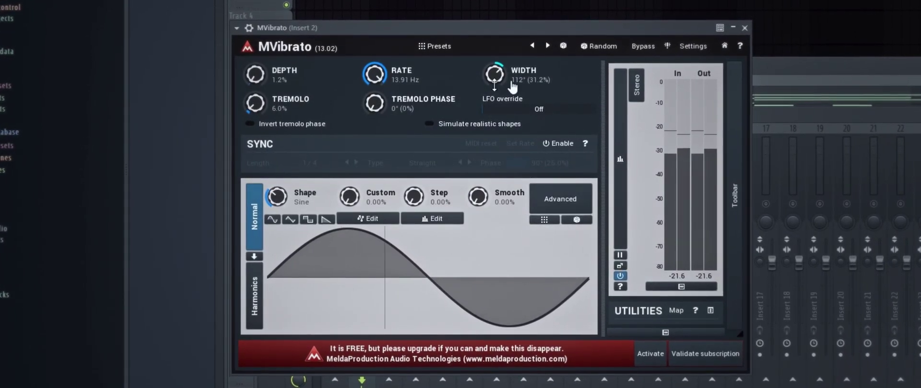
click(749, 25)
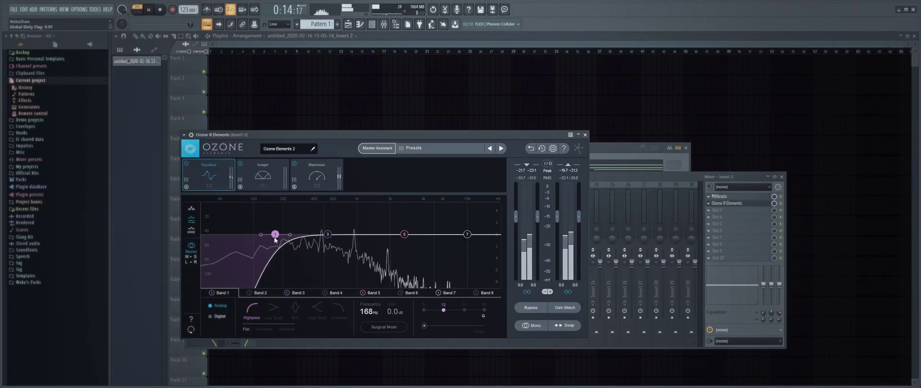
click(585, 135)
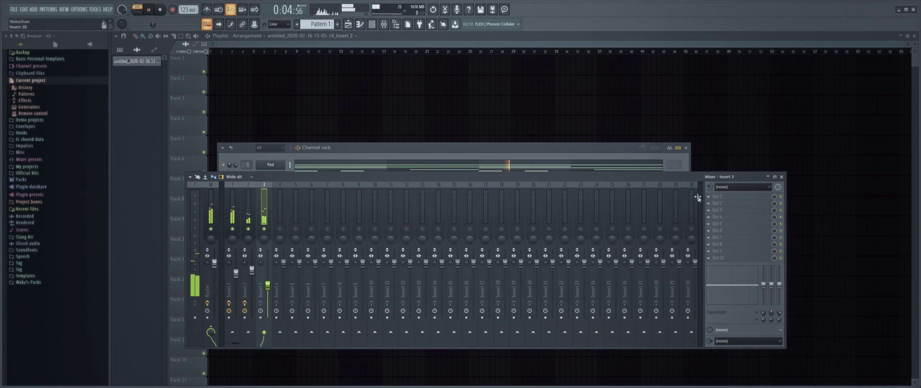
Add Fruity Reeverb 2 and Fruity Delay 2 to mixer insert 3 and unsolo the insert.
click(712, 197)
click(815, 127)
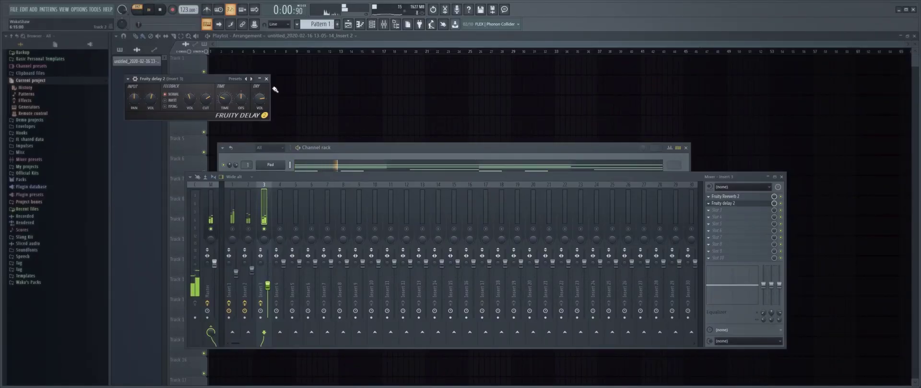
click(267, 78)
right_click(270, 233)
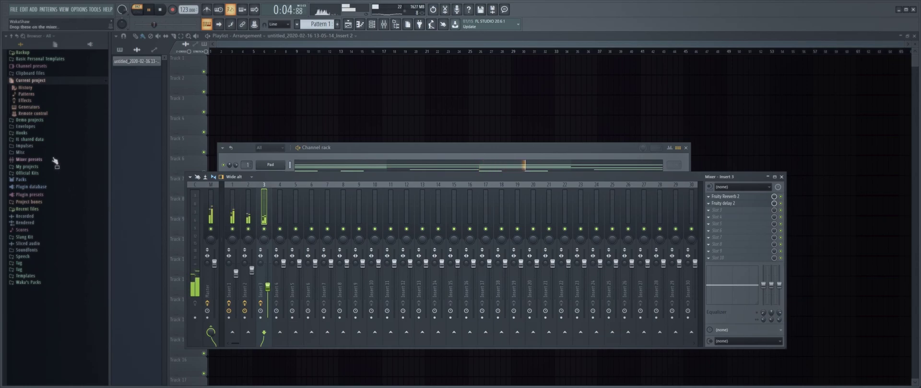
Place four HH - Boat hits on alternate steps, looped every bar, and open the hi-hat's piano roll.
click(343, 148)
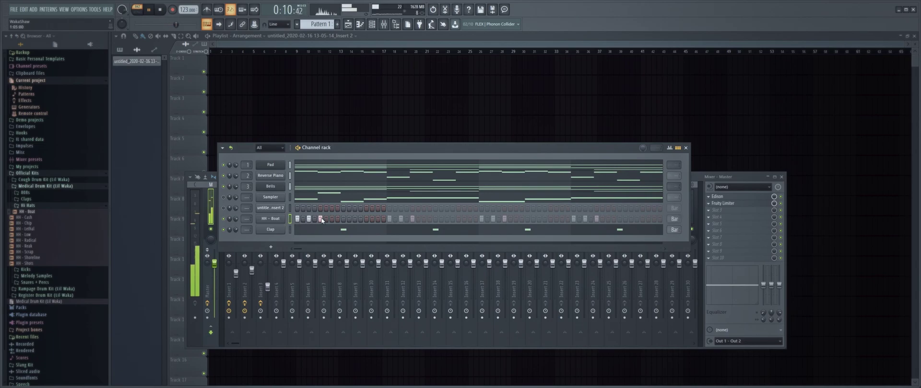
key(space)
click(333, 219)
right_click(276, 220)
click(290, 221)
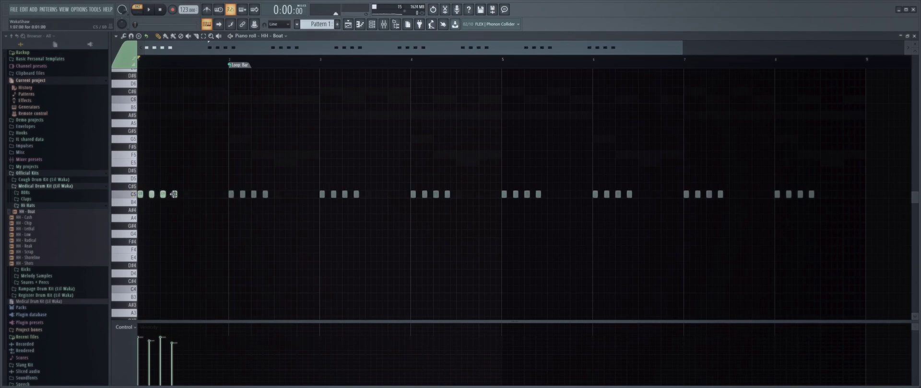
Lower the fourth hi-hat note to A#4 and delete the hit directly after it.
key(space)
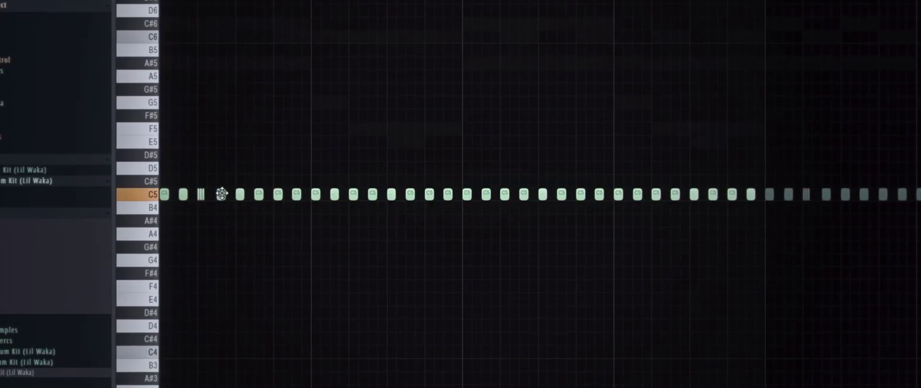
drag(176, 194, 175, 210)
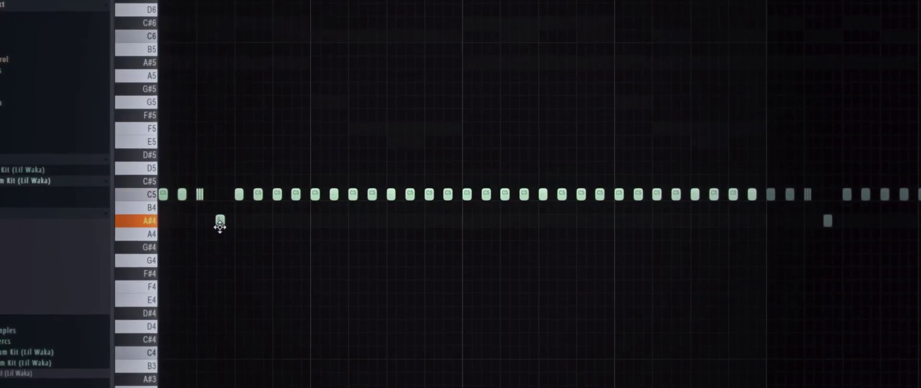
right_click(239, 195)
Chop the second hi-hat note after the gap into a fast roll with the Chopper.
ctrl+click(273, 195)
key(space)
key(alt+u)
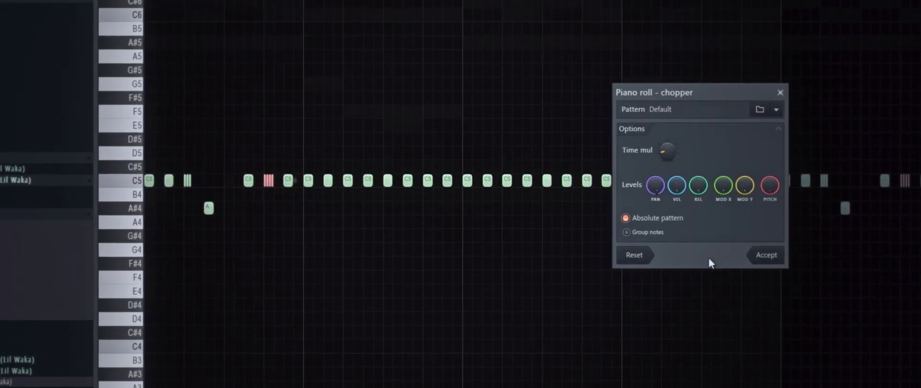
click(752, 260)
Duplicate the four-bar hi-hat pattern into bars 5 to 8 and deselect the notes.
scroll(271, 209, up, 5)
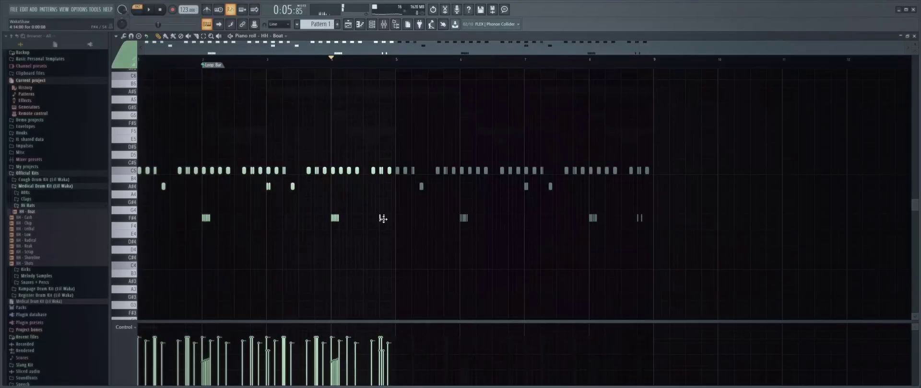
key(space)
drag(400, 63, 138, 63)
key(ctrl+Right)
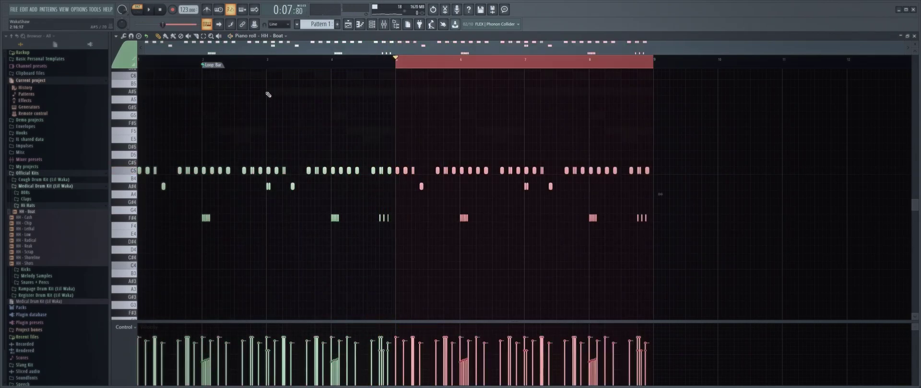
click(249, 61)
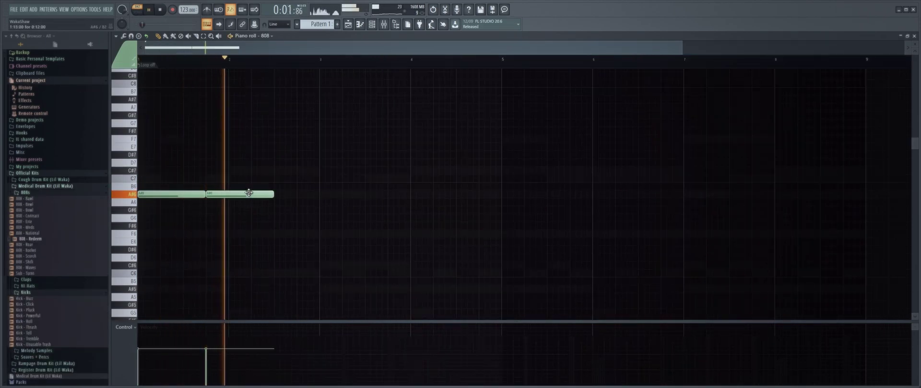
Lay out a two-bar 808 bassline on A#6, duplicate it into the following two bars and play it.
click(249, 187)
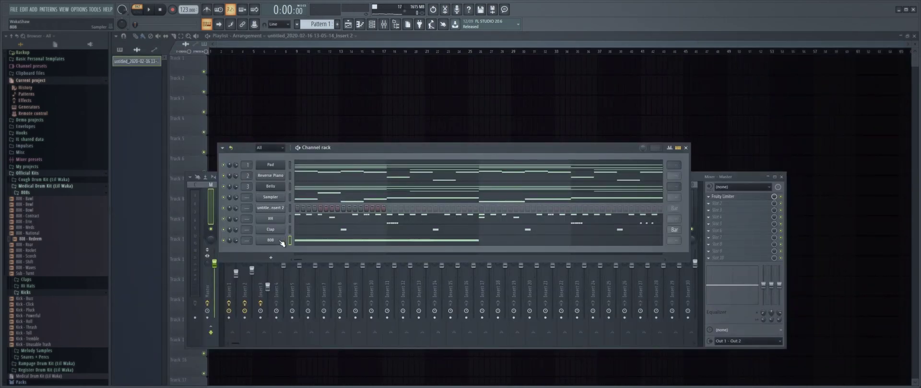
click(281, 242)
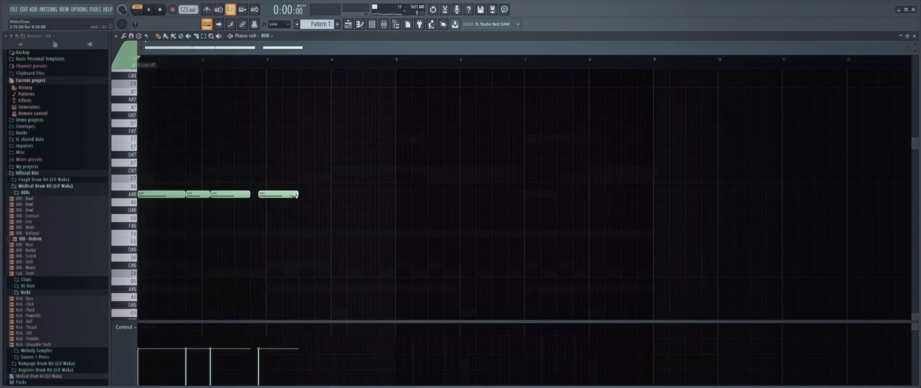
key(ctrl+b)
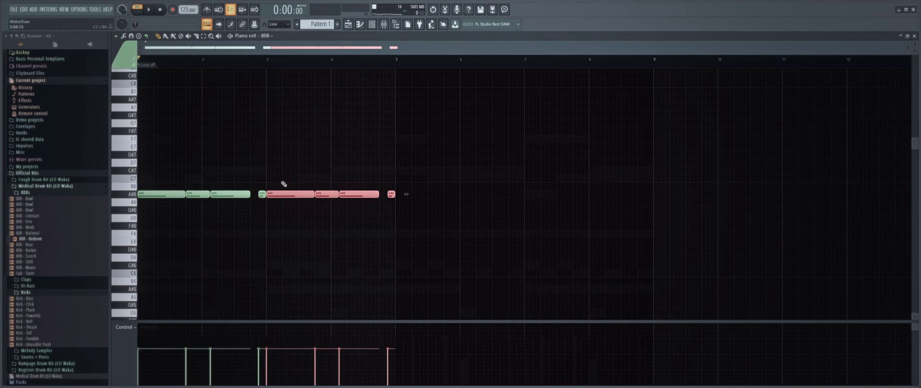
key(space)
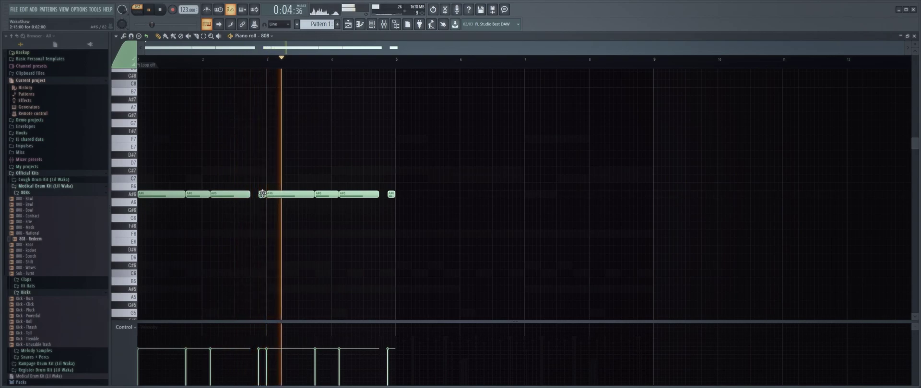
Lower the short 808 note at the end of bar 2 to G#6 and play the bassline.
drag(262, 194, 262, 211)
key(space)
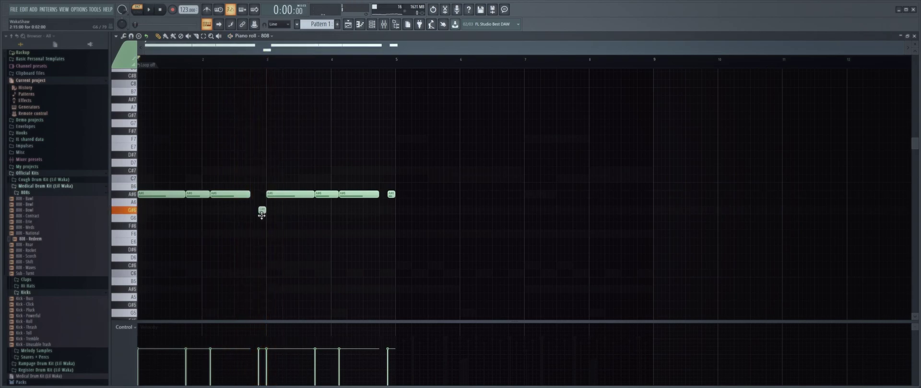
key(space)
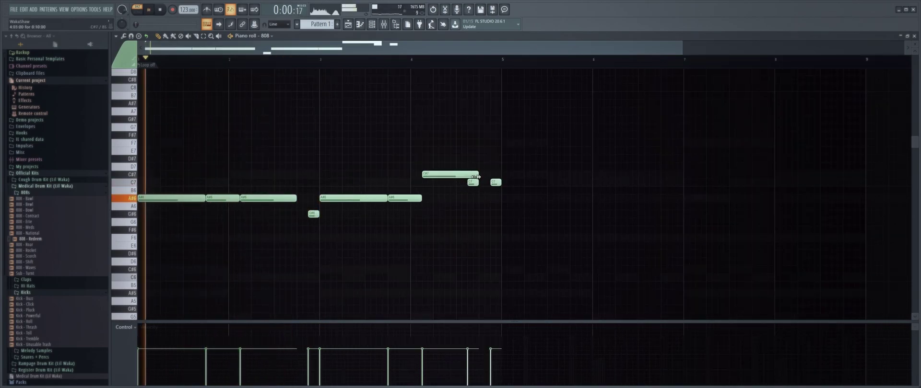
Shape the end of bar 4 in the 808 bassline as C#7 followed by a longer C7 note, and play it.
mouse_move(475, 177)
mouse_down()
mouse_move(467, 177)
mouse_move(500, 185)
mouse_up()
right_click(496, 183)
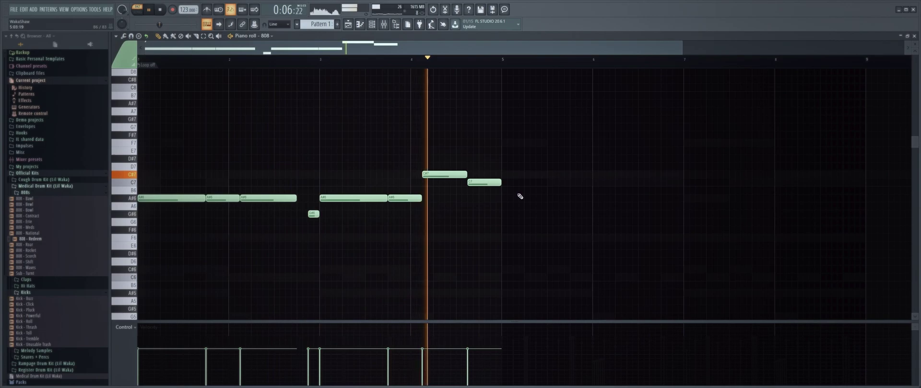
key(space)
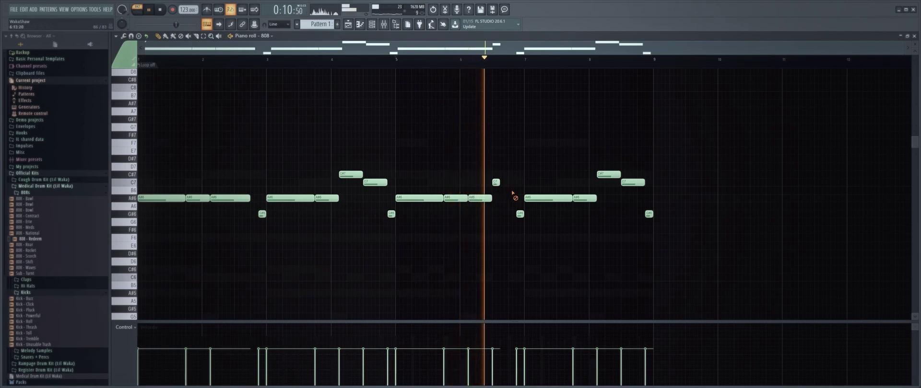
key(space)
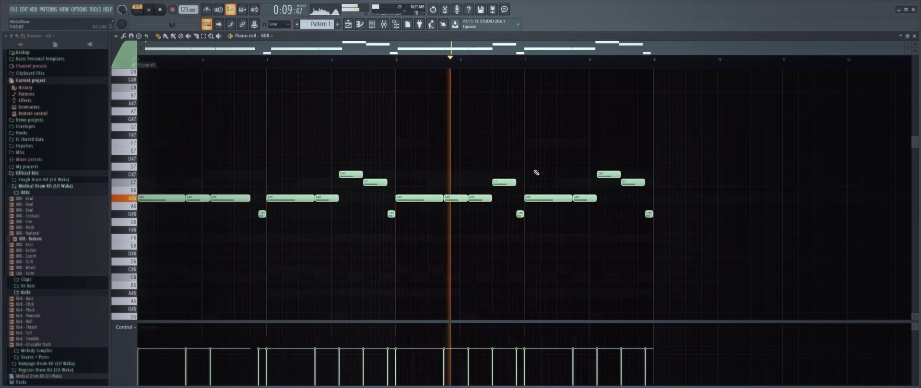
Transpose the whole 808 bassline down two octaves, deselect the notes and play it.
key(space)
key(ctrl+a)
key(ctrl+Down)
key(ctrl+Down)
key(ctrl+d)
key(space)
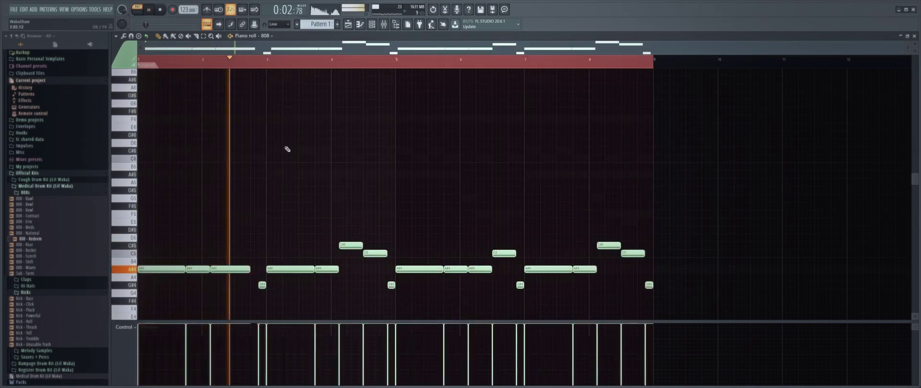
Load the Kick - Thrash sample into a new channel and play its pattern in the piano roll.
key(F7)
key(F2)
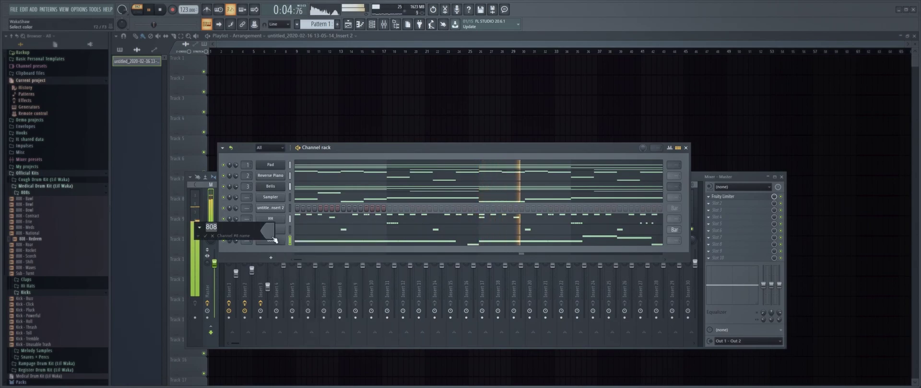
key(Return)
click(203, 175)
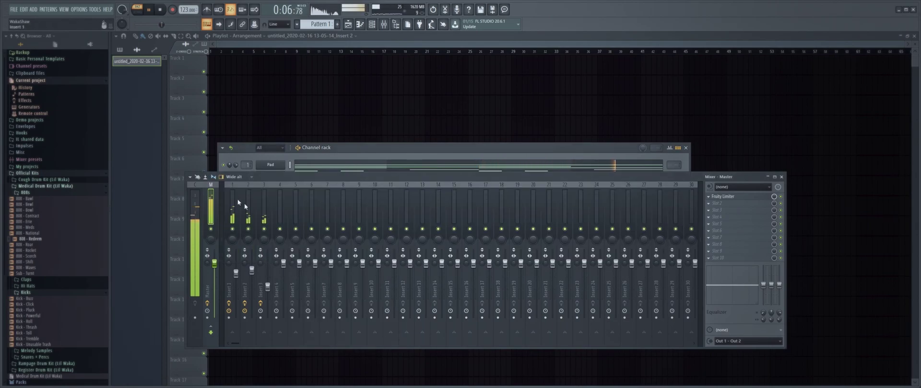
click(349, 151)
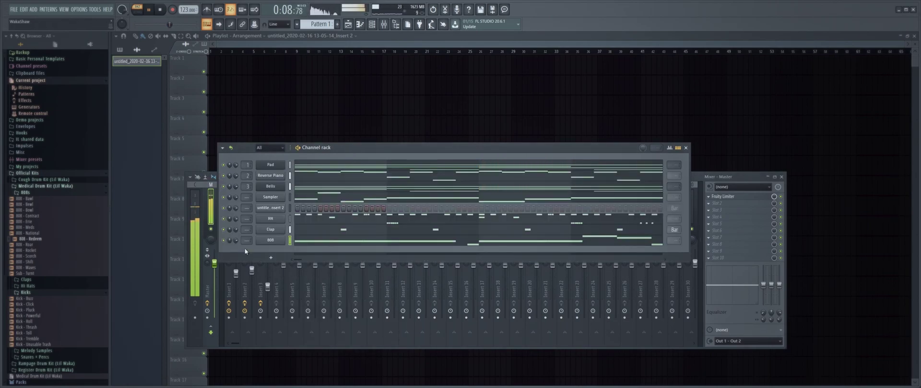
drag(101, 221, 235, 245)
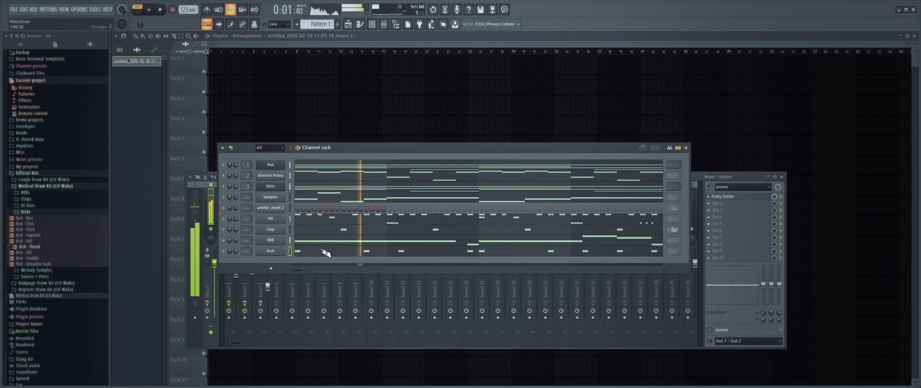
click(363, 254)
key(space)
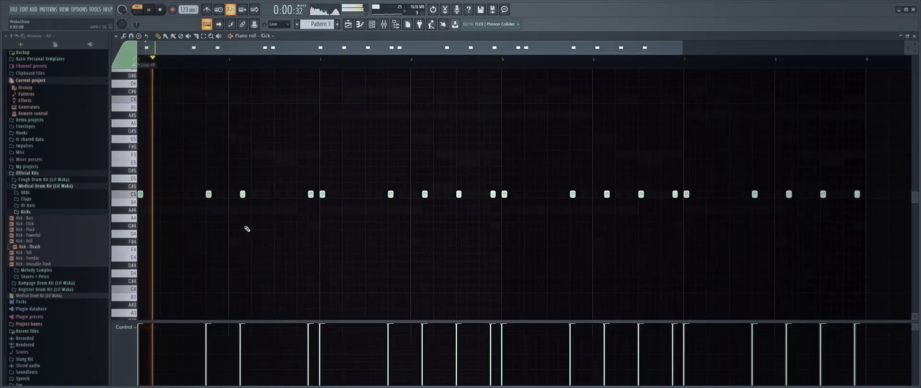
Add extra kicks in the middle of bars 2 and 3 and play the kick pattern.
click(228, 194)
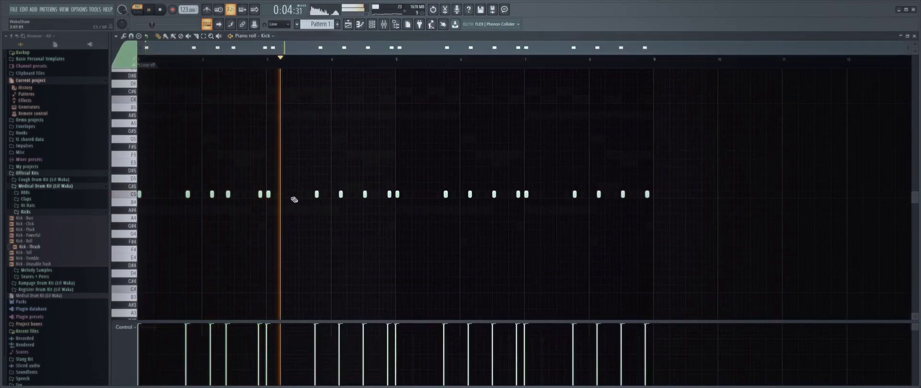
click(300, 194)
key(space)
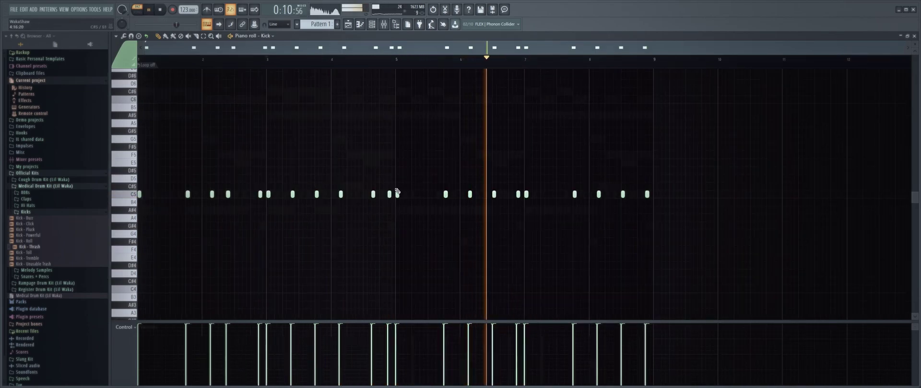
Replace the kicks from bar 5 onward with a copy of the first four bars.
drag(397, 192, 860, 319)
key(Delete)
key(ctrl+a)
drag(479, 63, 397, 68)
key(ctrl+b)
key(ctrl+d)
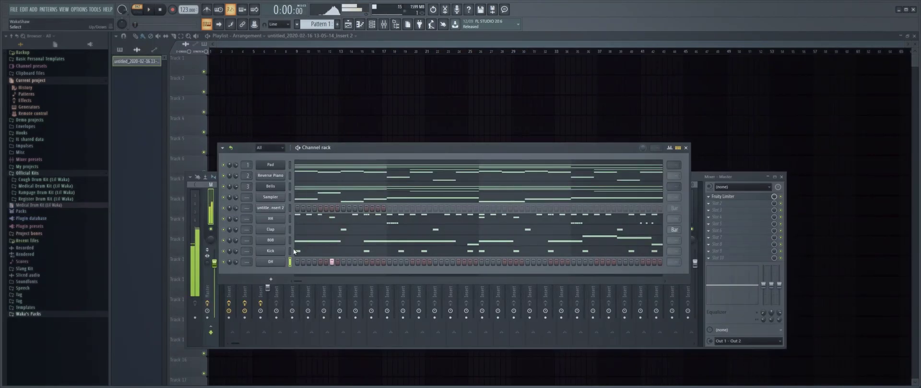
Open the open-hat channel in the piano roll, lengthen its first note and add another at the end of bar 2.
right_click(287, 262)
click(298, 261)
key(space)
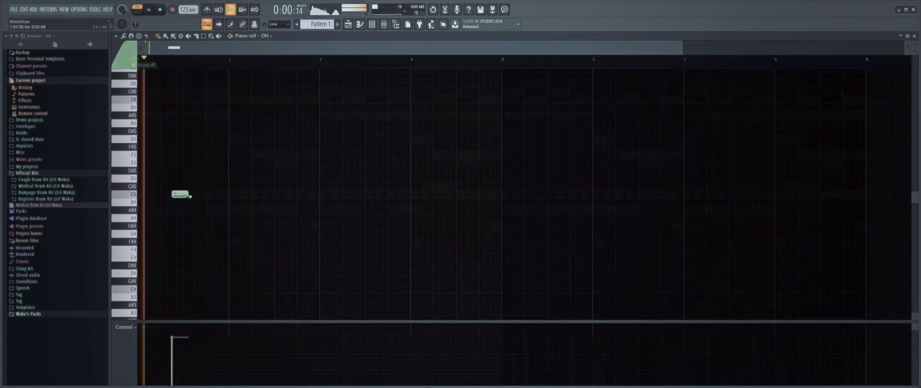
mouse_move(186, 196)
mouse_down()
mouse_move(203, 194)
mouse_move(195, 194)
mouse_up()
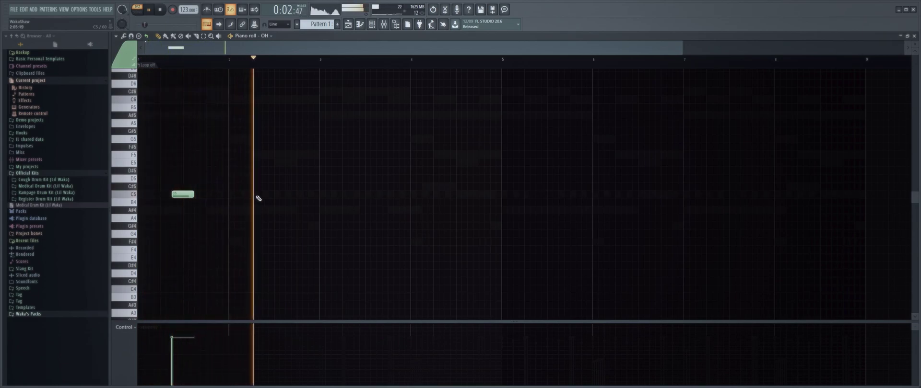
click(301, 195)
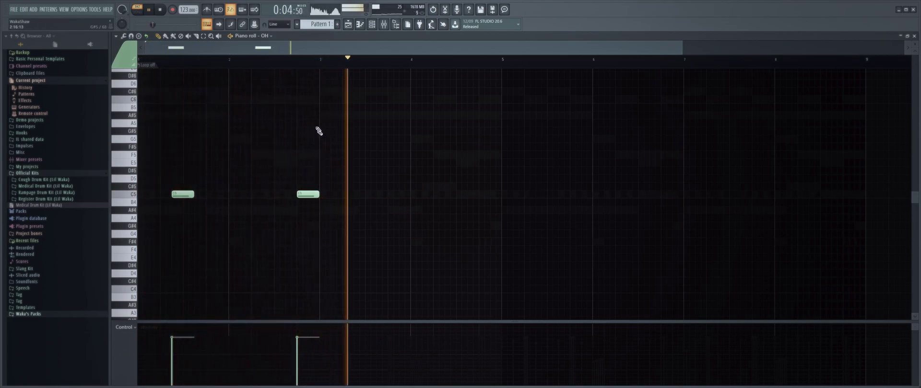
Duplicate the two-bar open-hat pattern into bars 3 and 4 and play it.
key(ctrl+a)
key(ctrl+b)
drag(232, 59, 171, 62)
key(space)
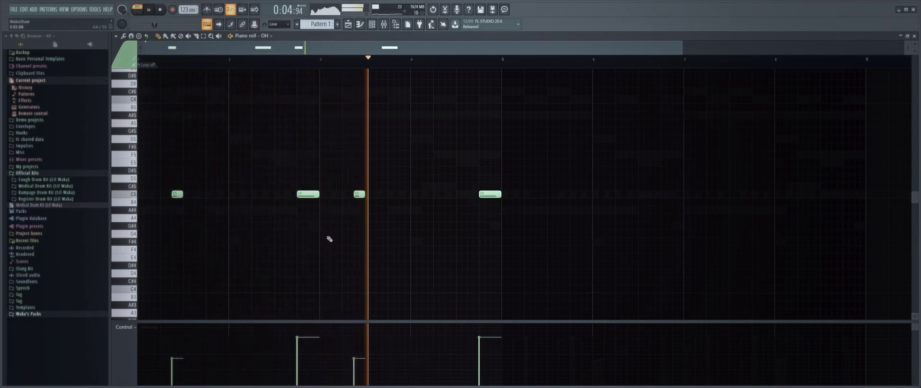
Raise the velocities of the open-hat notes in bars 1 to 4, deselect them and play the pattern.
drag(284, 183, 313, 200)
drag(474, 184, 488, 204)
click(411, 201)
drag(403, 189, 346, 209)
drag(214, 188, 172, 202)
click(263, 221)
key(ctrl+a)
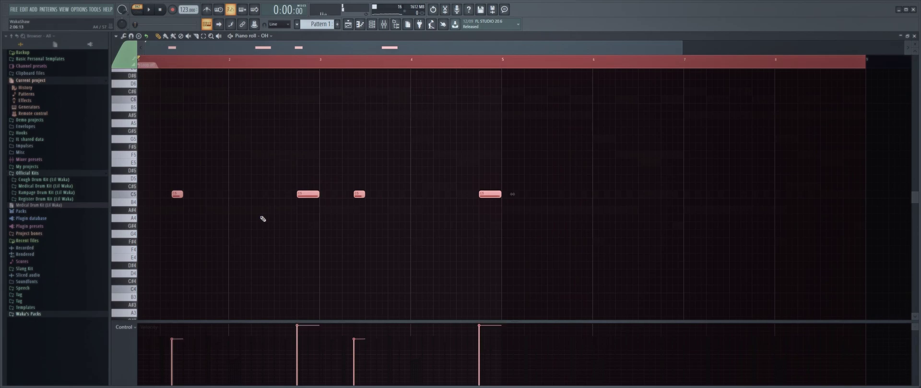
click(263, 219)
key(space)
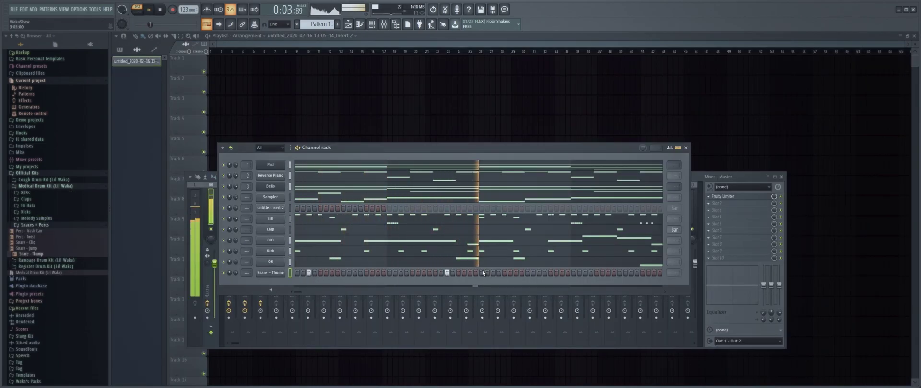
Add a third snare hit late in bar 2 and play the snare pattern in the piano roll.
click(470, 272)
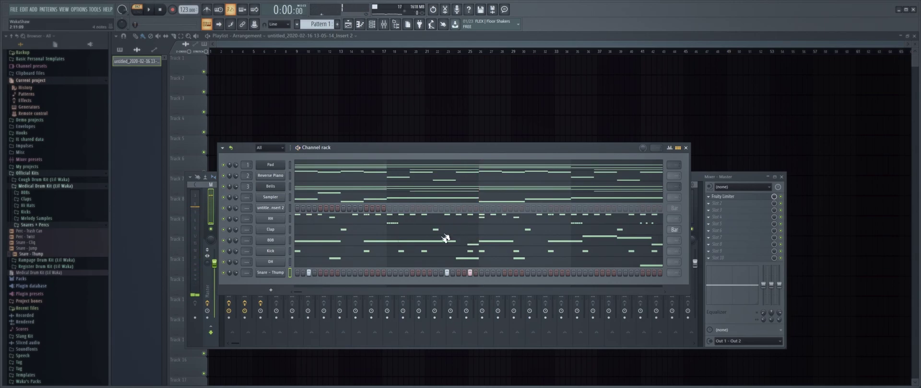
right_click(279, 273)
click(291, 271)
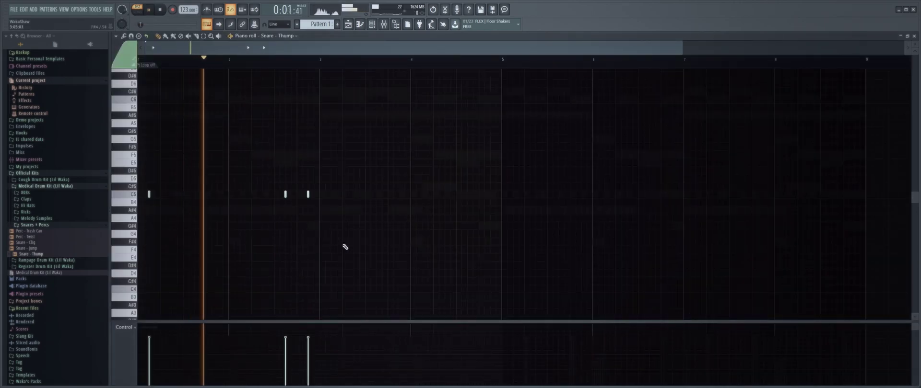
key(space)
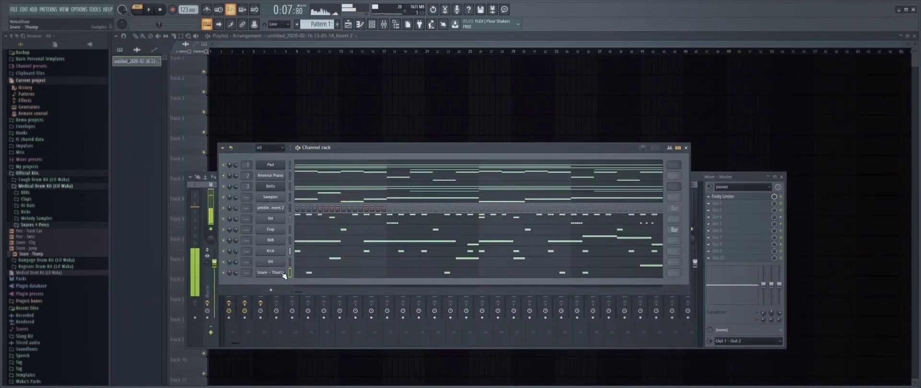
Rename the Snare - Thump channel as Snare and route the selected channels to consecutive mixer tracks starting from Insert 10.
shift+click(270, 273)
text(Snare)
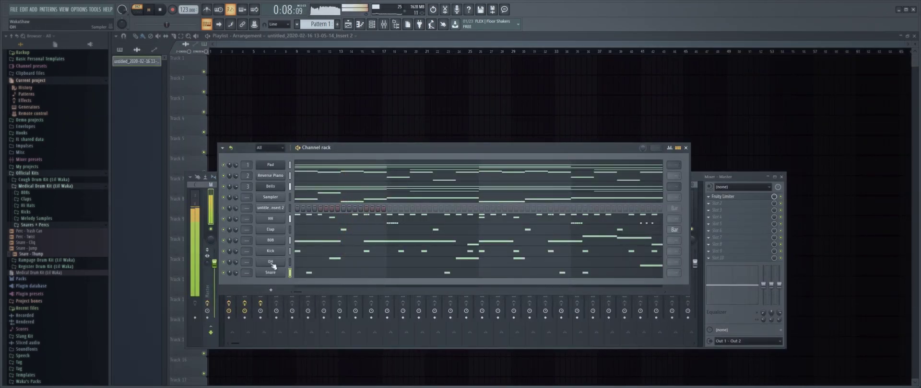
right_click(379, 316)
mouse_move(417, 257)
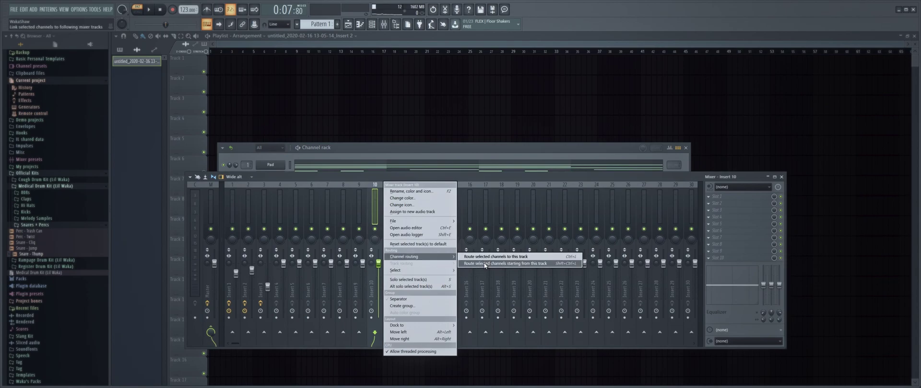
click(485, 264)
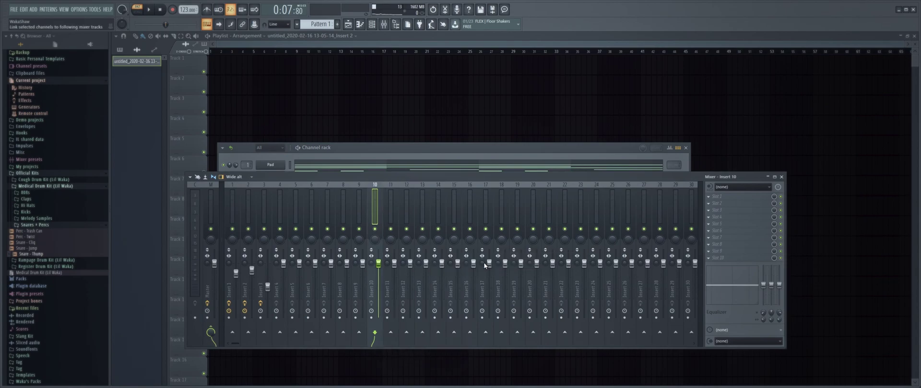
click(290, 168)
key(F9)
click(235, 217)
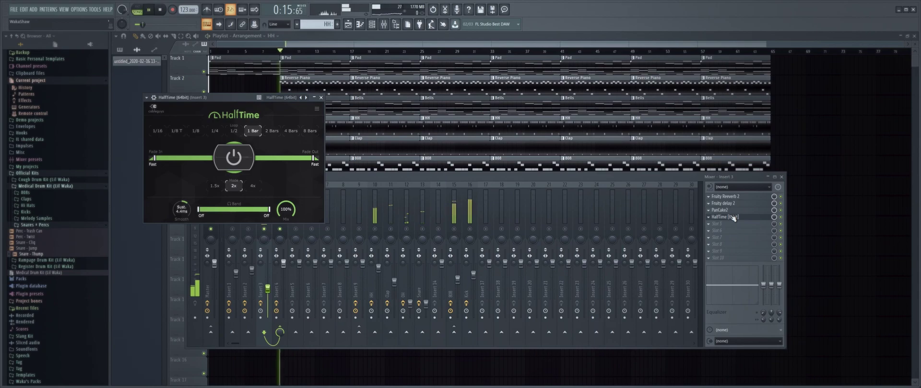
Set the loop length of the HalfTime effect to 1/8 and close the plugin.
key(space)
click(193, 130)
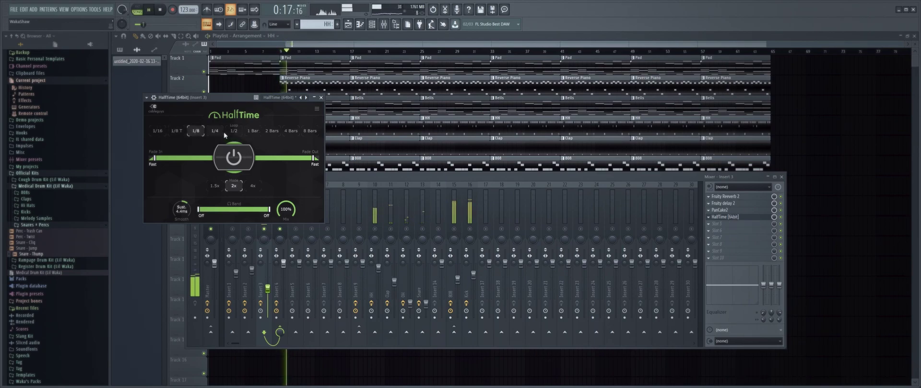
click(321, 97)
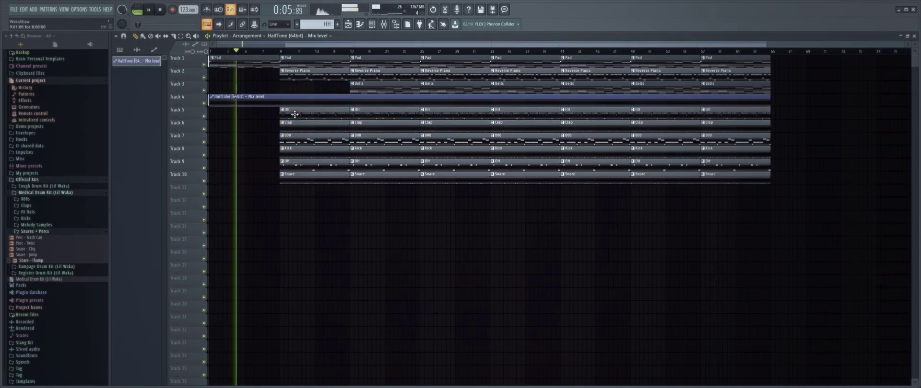
Delete the first hi-hat, clap, 808, kick, open-hat and snare clips at bar 9 on Tracks 5 to 10.
right_click(295, 115)
right_click(296, 125)
right_click(298, 138)
right_click(299, 151)
right_click(301, 164)
right_click(302, 176)
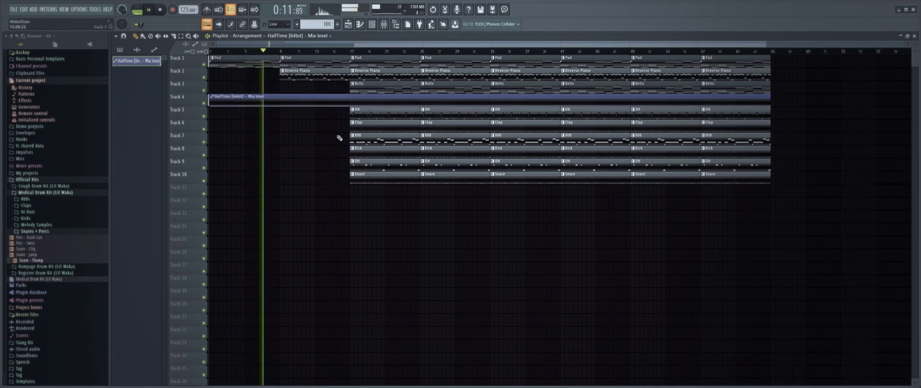
Make the 808 clip at bar 9 on Track 7 unique and play its notes in the piano roll.
right_click(282, 136)
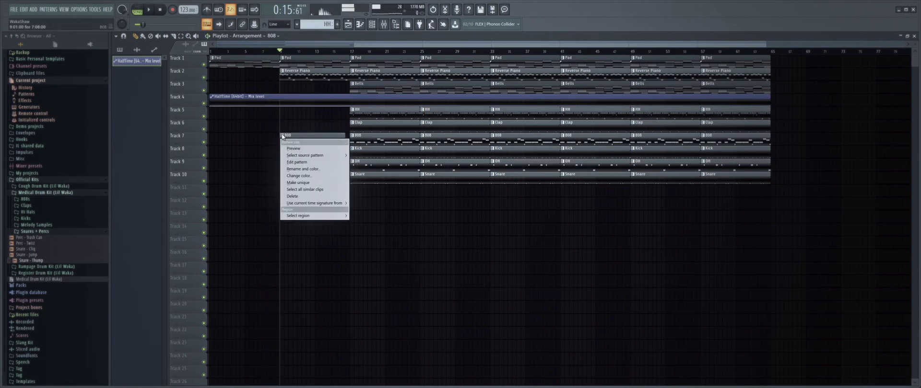
click(312, 184)
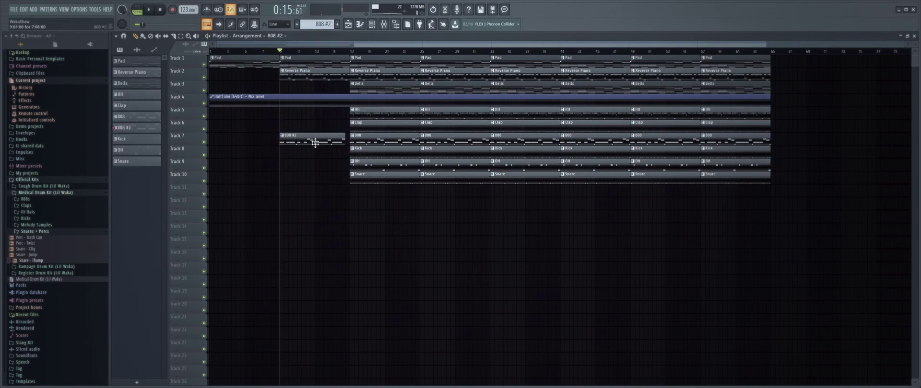
double_click(312, 139)
key(space)
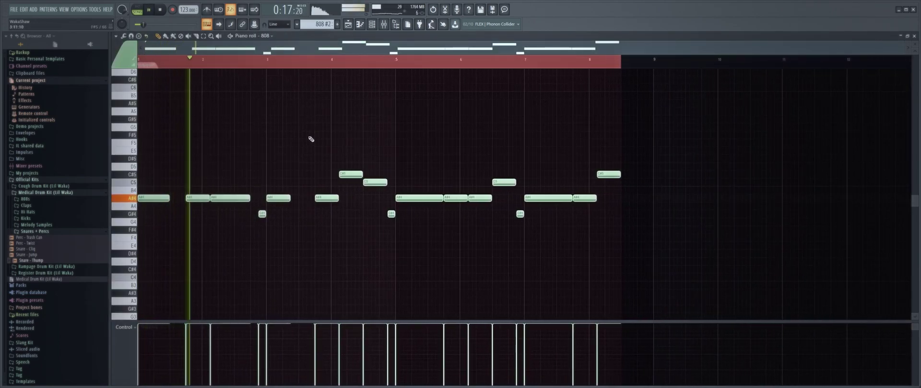
key(space)
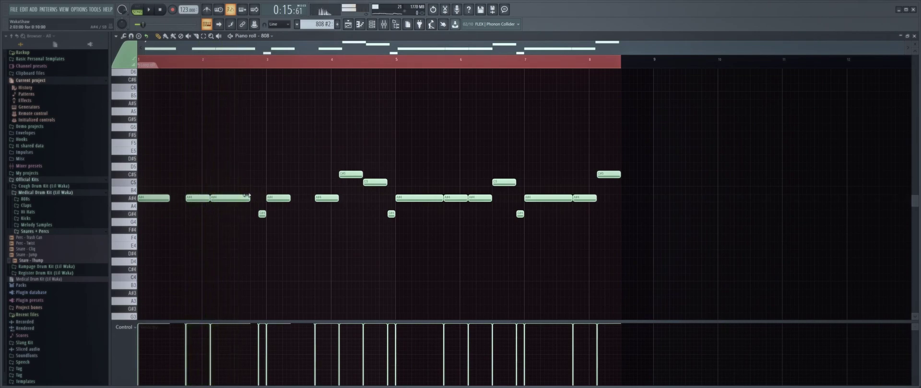
Remove the A#4 notes at the ends of bars 1 and 3 from the unique 808 pattern.
key(space)
right_click(326, 198)
right_click(198, 197)
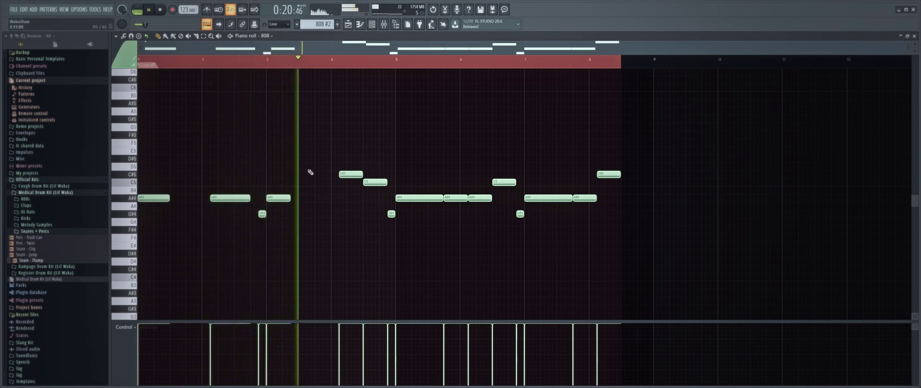
Lengthen the A#4 note at the start of bar 3 and delete all 808 notes from bar 5 onward.
drag(293, 198, 299, 199)
key(Delete)
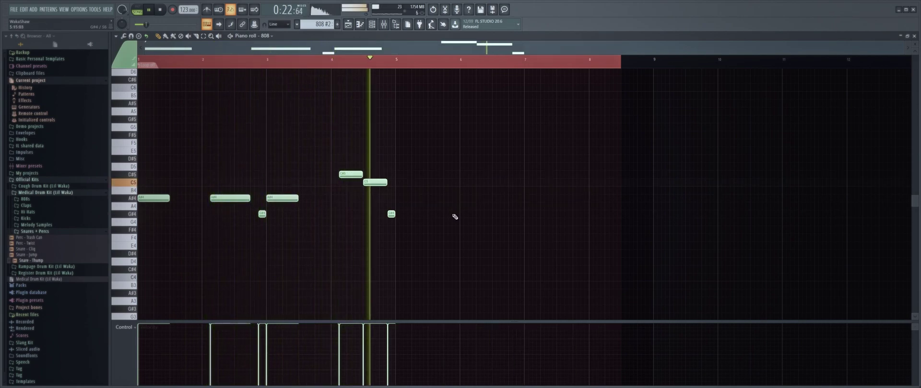
key(space)
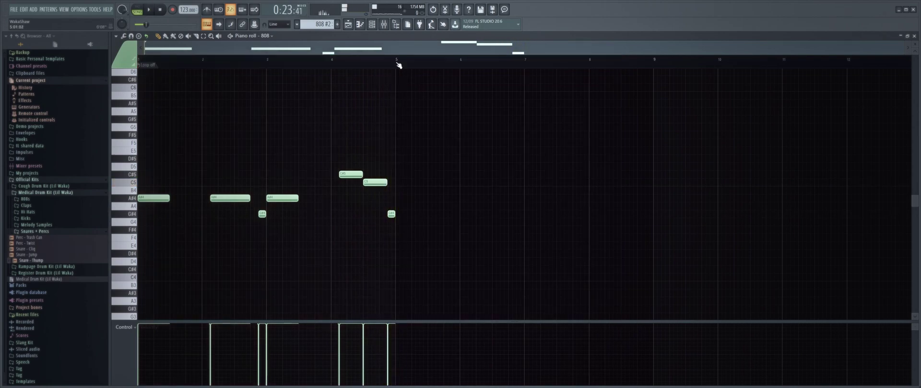
Duplicate the four-bar 808 #2 phrase into bars 5 to 8 and play the arrangement.
key(ctrl+b)
key(F7)
key(space)
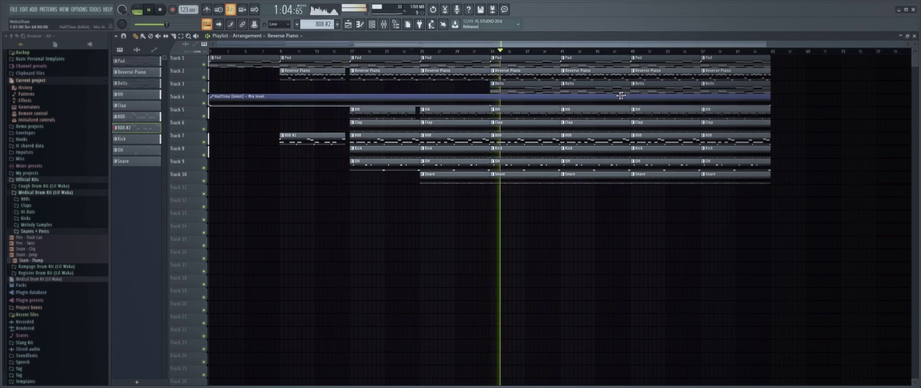
Raise the HalfTime mix level automation from bar 41 to bar 49 and delete the Reverse Piano clip at bar 33 on Track 2.
right_click(561, 105)
mouse_move(621, 102)
mouse_down()
mouse_move(630, 101)
mouse_move(631, 111)
mouse_up()
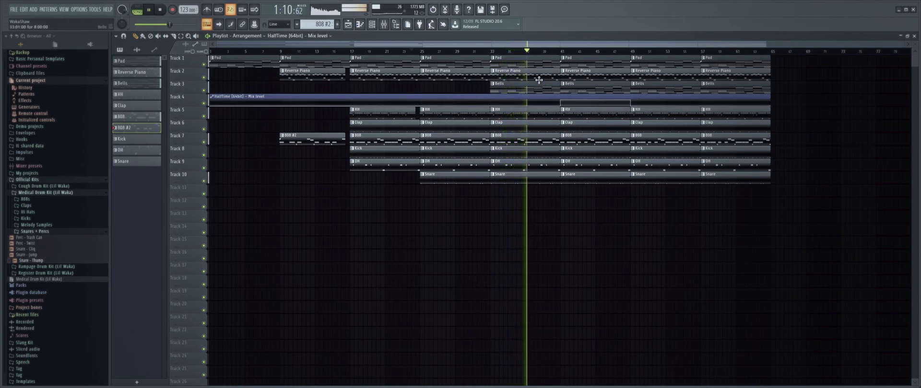
right_click(513, 67)
click(484, 50)
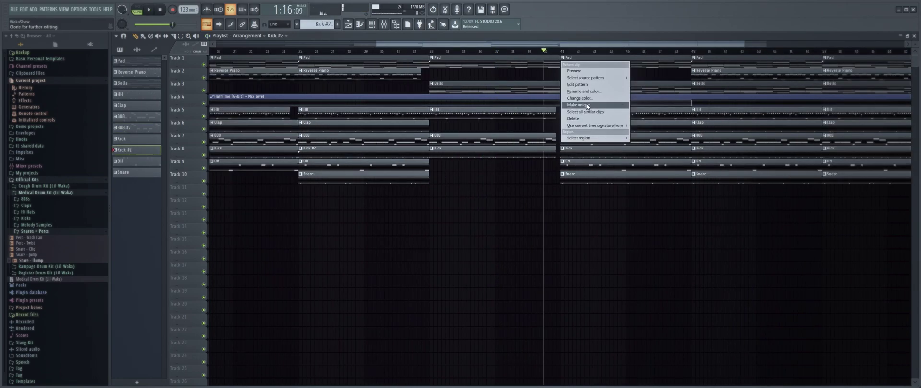
Make the Pad clip at bar 41 on Track 1 unique and play its notes in the piano roll.
click(575, 77)
drag(558, 58, 591, 68)
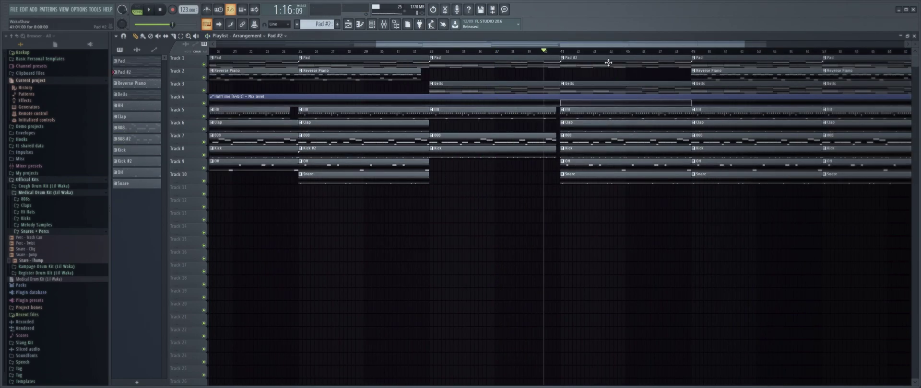
double_click(608, 62)
key(space)
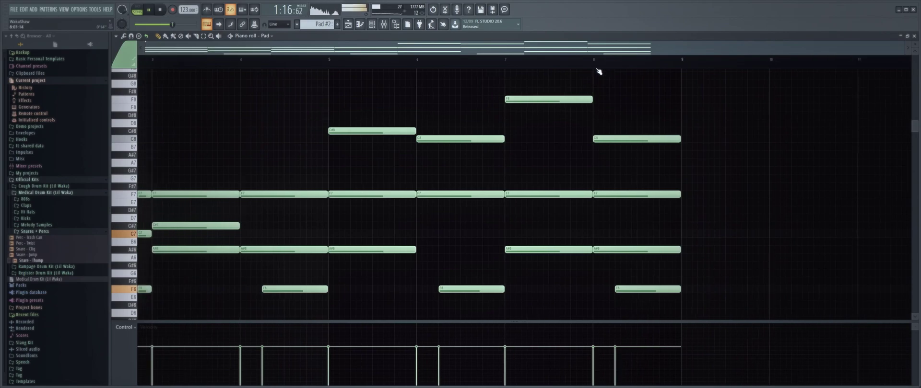
key(F7)
key(F6)
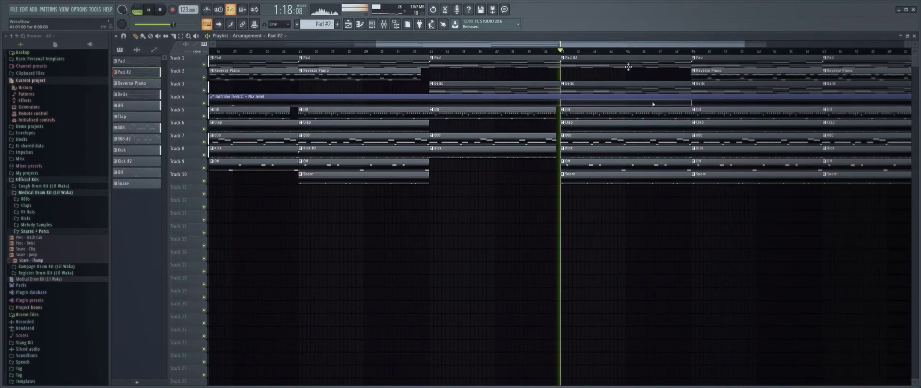
Play the arrangement from bar 41 and review how the sections through the end are laid out.
click(564, 52)
scroll(563, 52, down, 3)
scroll(564, 52, down, 2)
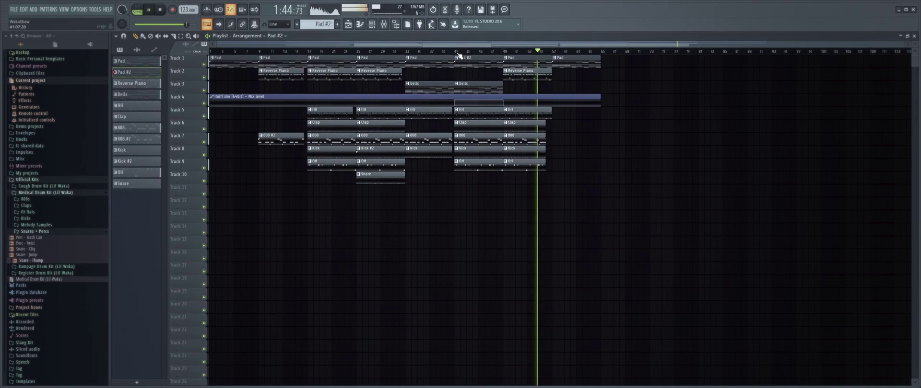
scroll(459, 55, up, 3)
scroll(458, 51, down, 2)
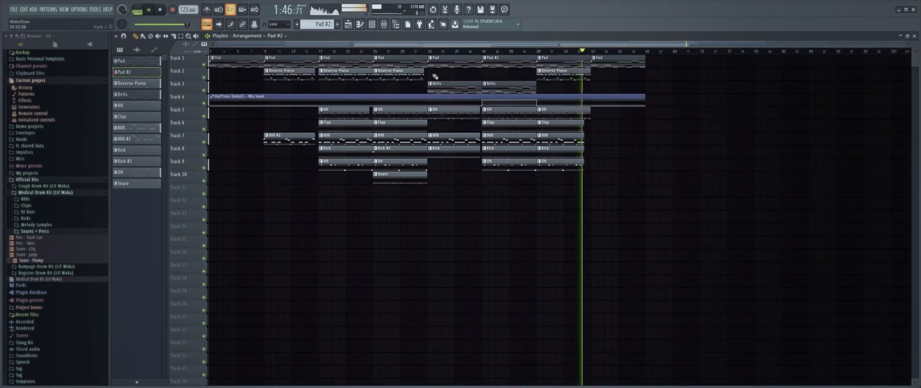
double_click(592, 123)
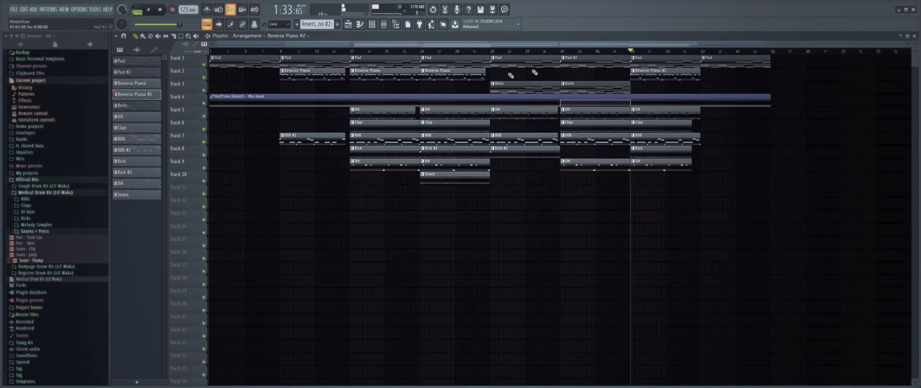
Audition the reversed piano on Track 2 in solo, and play the ending of the full arrangement with all tracks on.
right_click(204, 78)
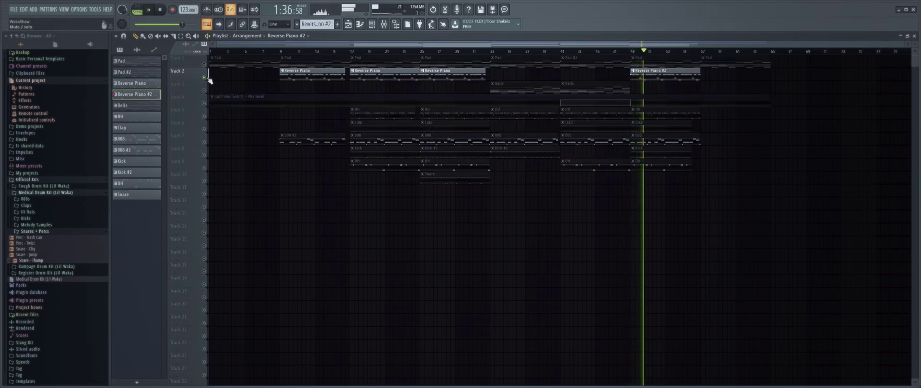
right_click(204, 77)
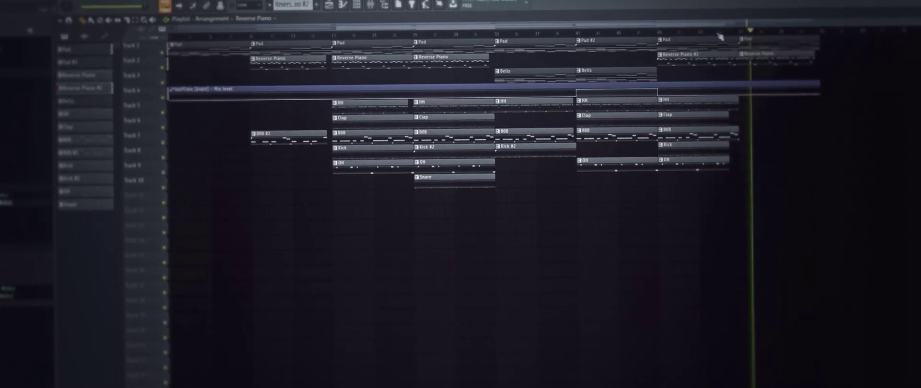
click(716, 32)
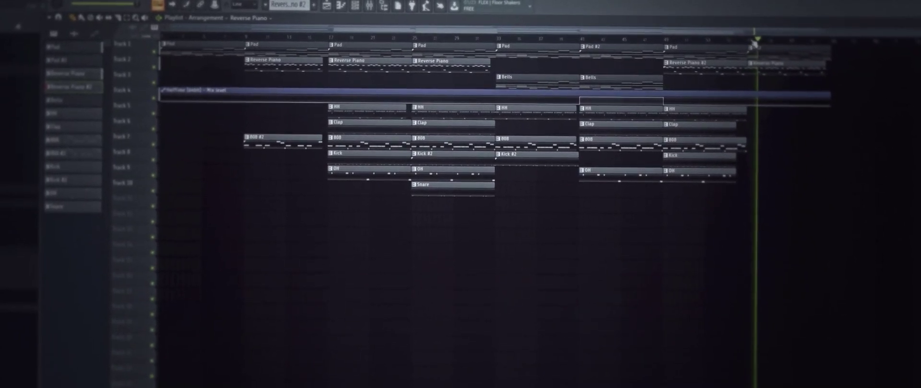
scroll(727, 46, down, 3)
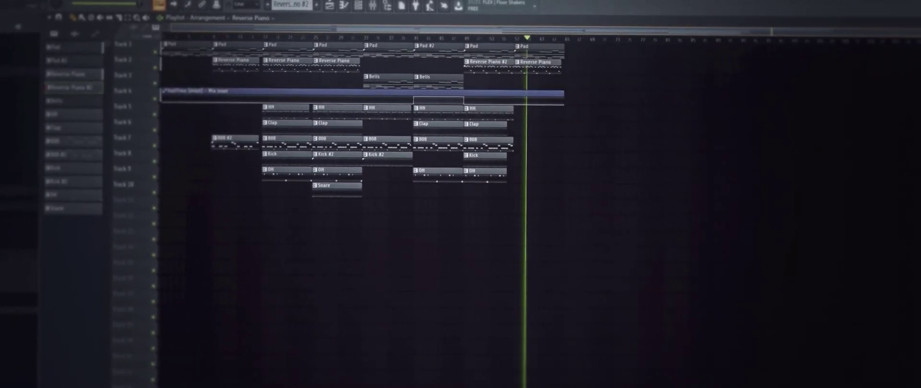